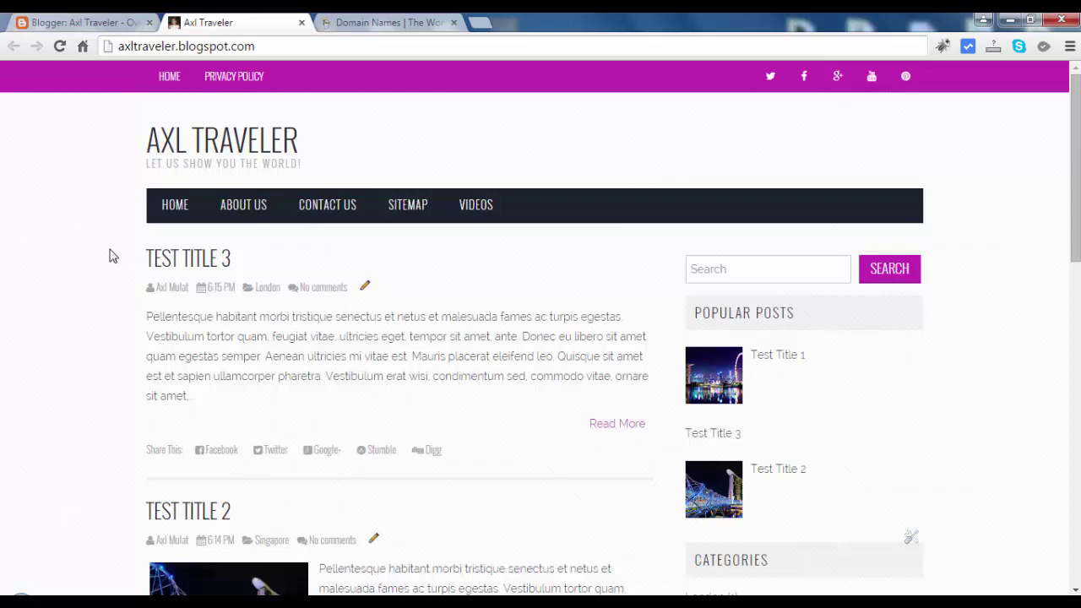
Step: Switch to the GoDaddy site and search for the domain axlmulat.com
{"action": "left_click", "coordinate": [403, 23]}
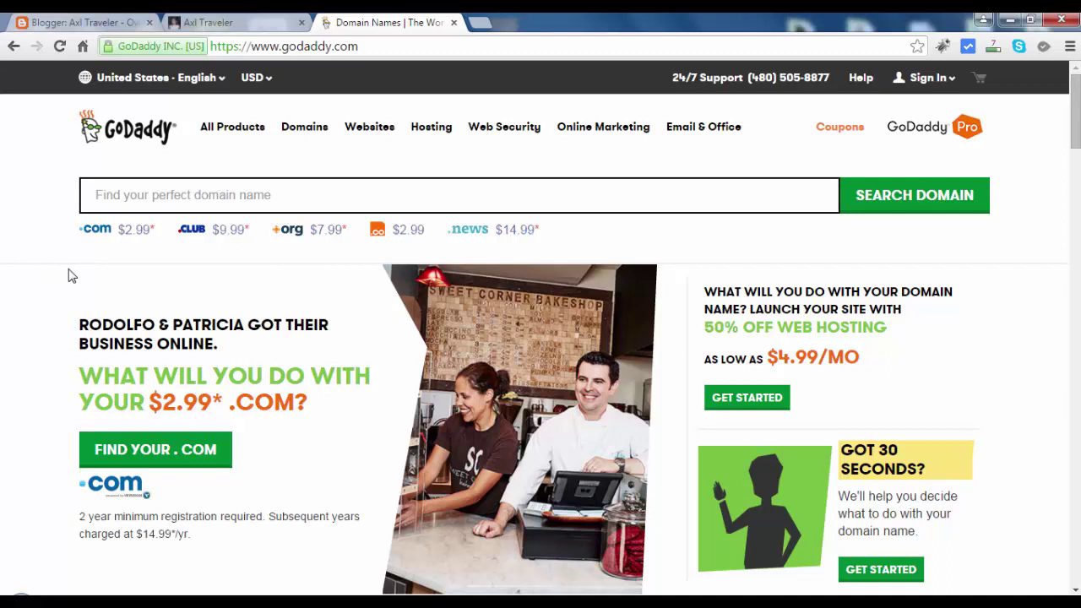
{"action": "left_click", "coordinate": [208, 197]}
{"action": "left_click", "coordinate": [127, 233]}
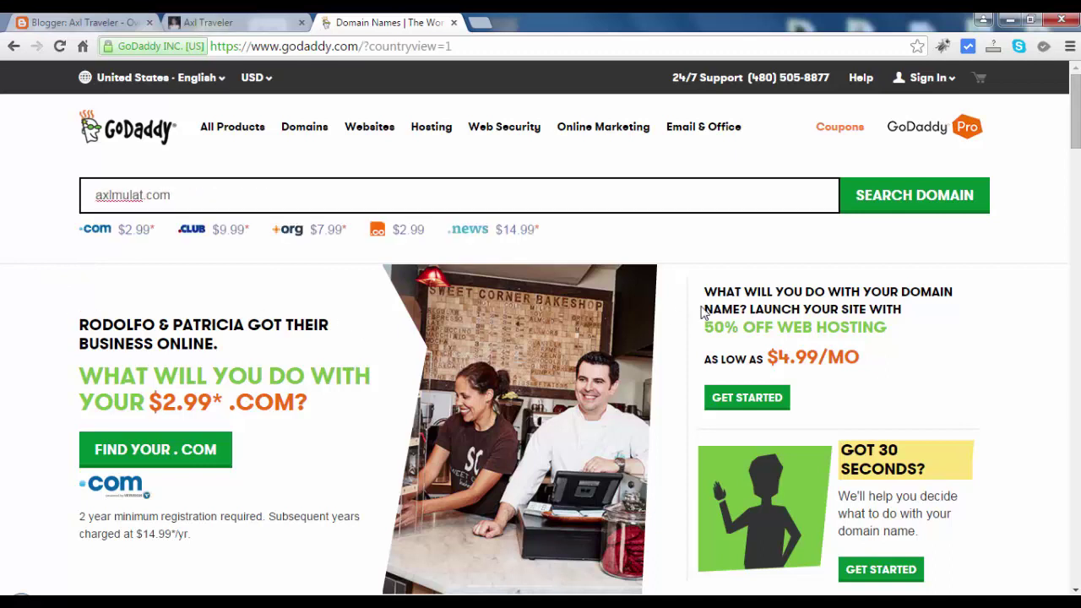
{"action": "left_click", "coordinate": [892, 205]}
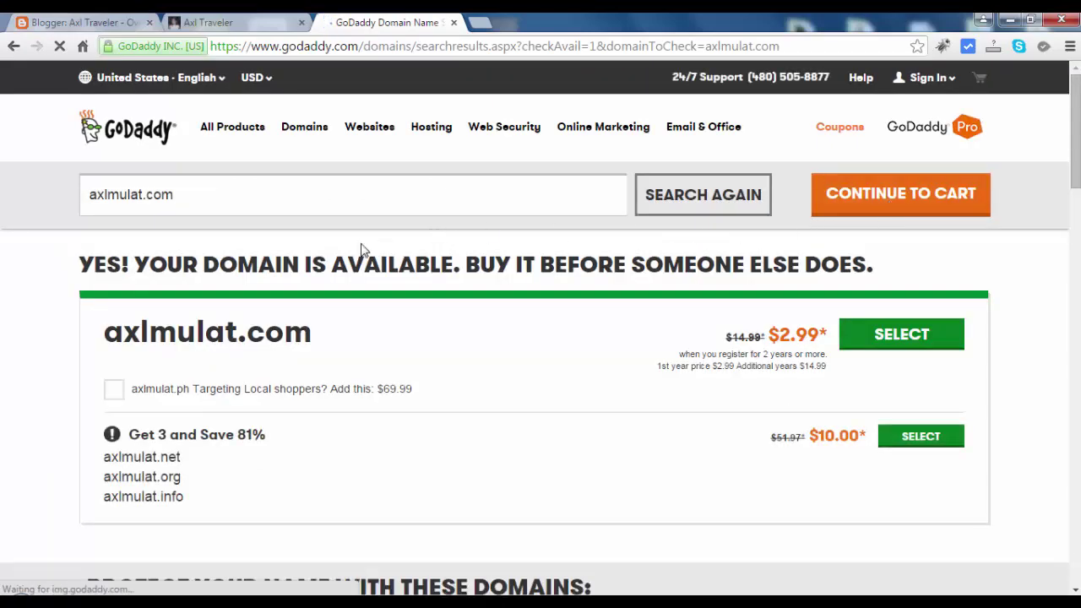
Step: Select the axlmulat.com domain and continue to the cart, leaving privacy protection on No Thanks
{"action": "left_click", "coordinate": [875, 340]}
{"action": "left_click", "coordinate": [919, 196]}
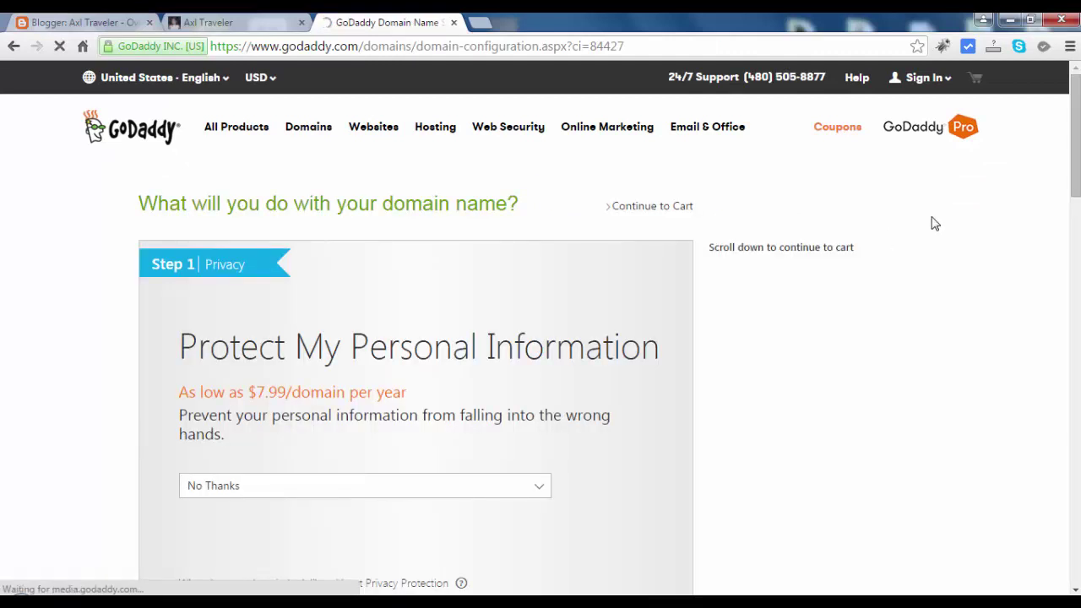
{"action": "mouse_move", "coordinate": [1076, 132]}
{"action": "left_mouse_down"}
{"action": "mouse_move", "coordinate": [1076, 187]}
{"action": "mouse_move", "coordinate": [1074, 121]}
{"action": "left_mouse_up"}
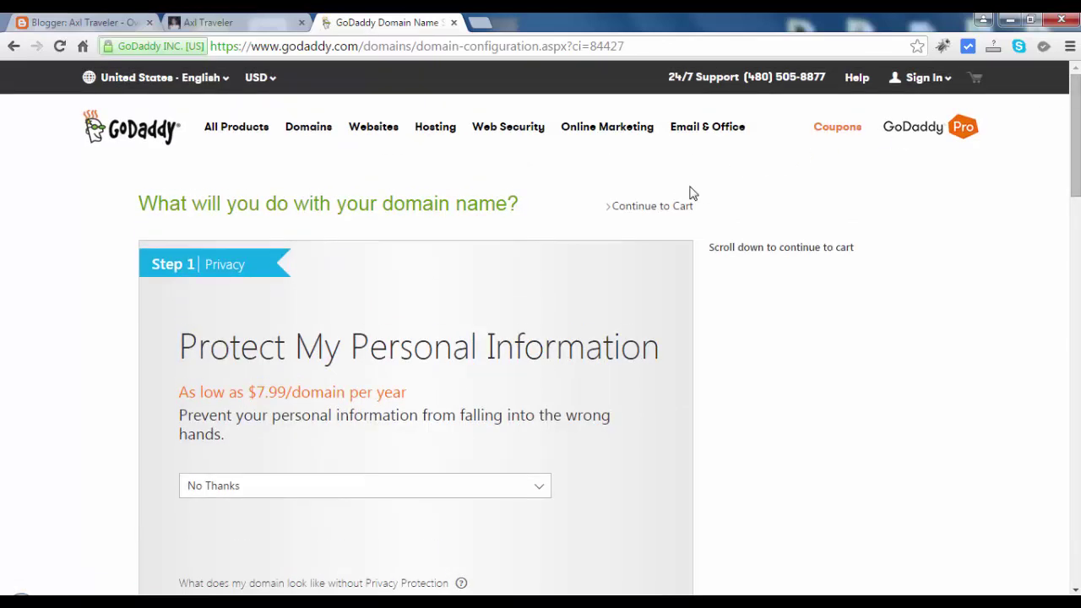
{"action": "left_click", "coordinate": [672, 208]}
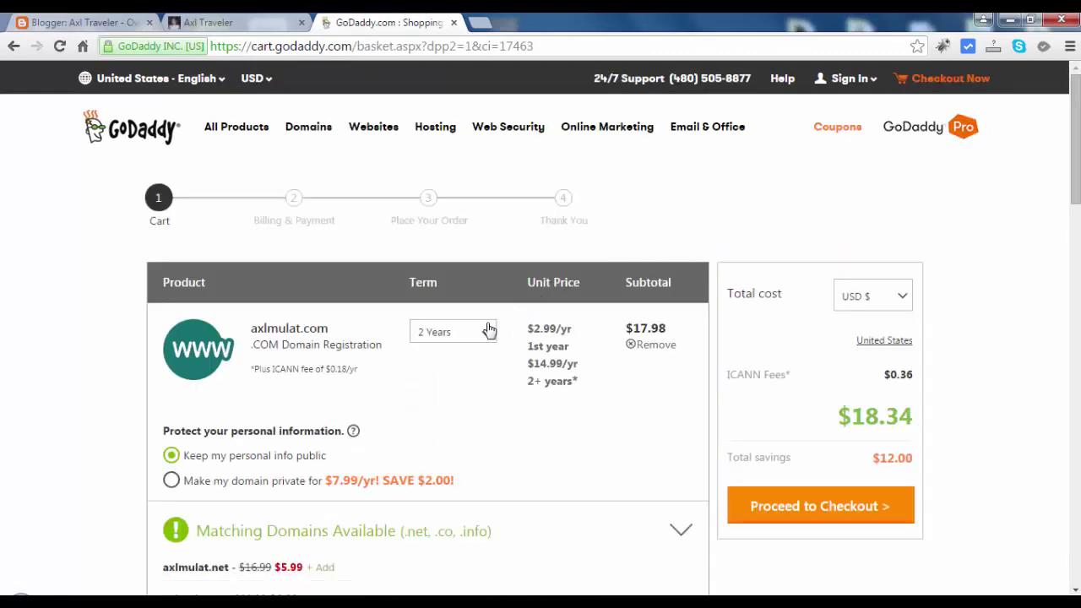
Step: Set the axlmulat.com registration term to 1 Year and open the promo code entry for the cart
{"action": "left_click", "coordinate": [481, 335]}
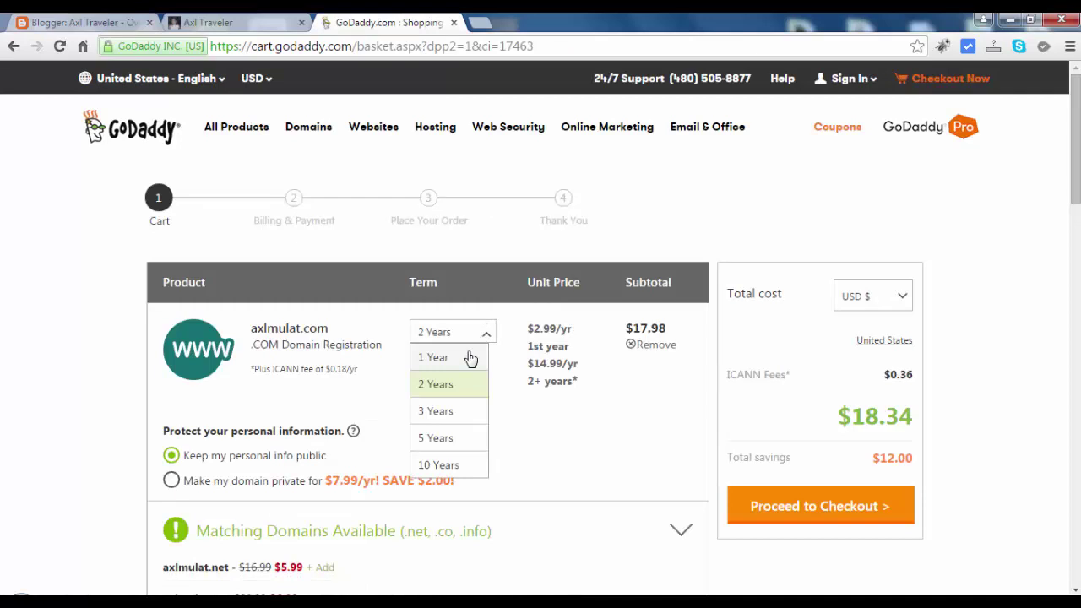
{"action": "left_click", "coordinate": [455, 361]}
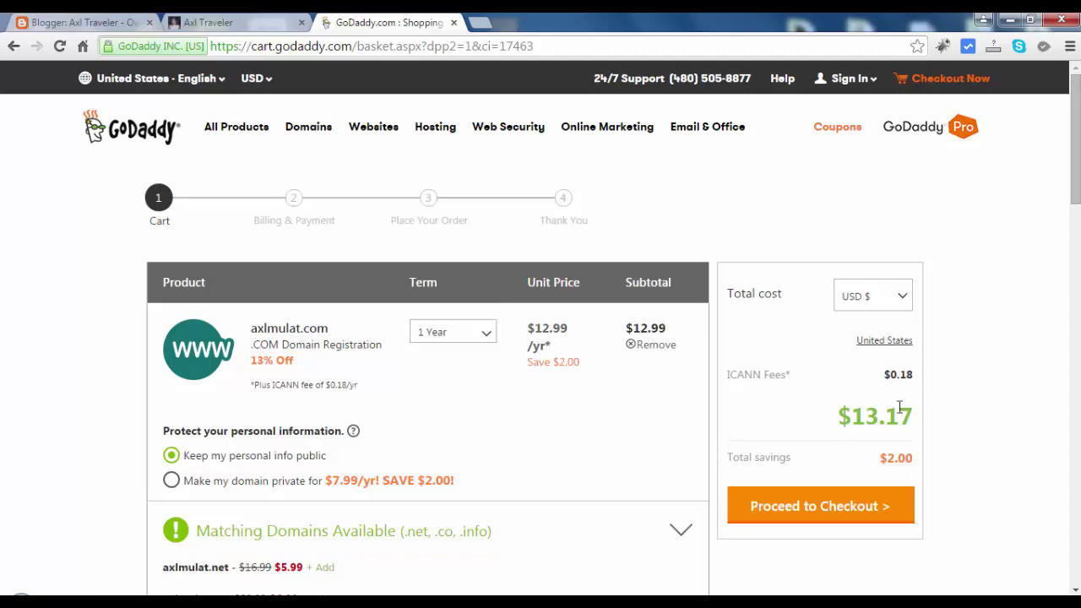
{"action": "left_click_drag", "start_coordinate": [1074, 126], "coordinate": [1064, 287]}
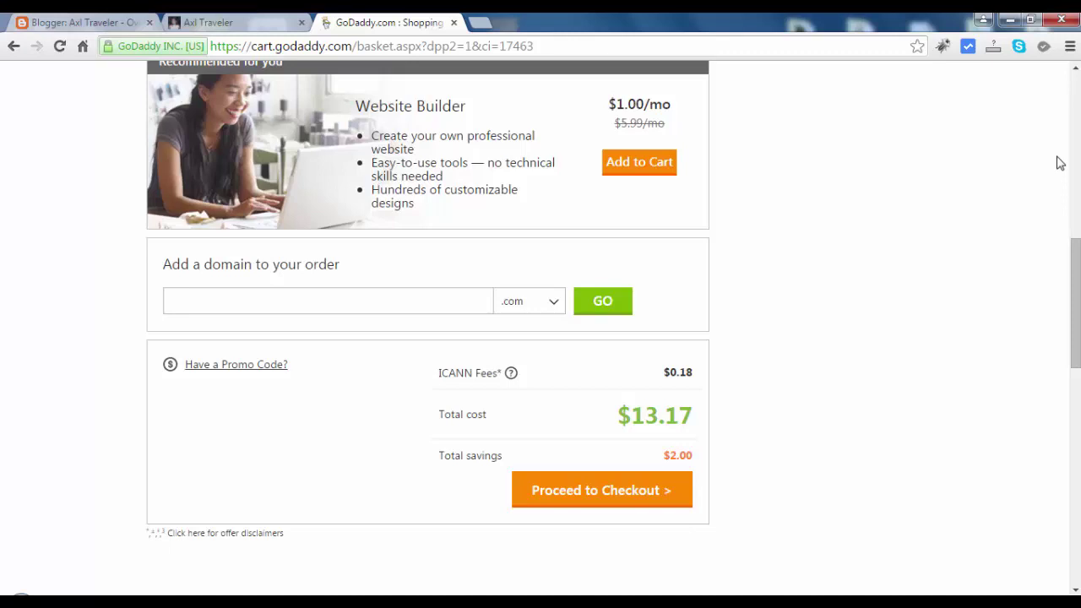
{"action": "left_click", "coordinate": [273, 366]}
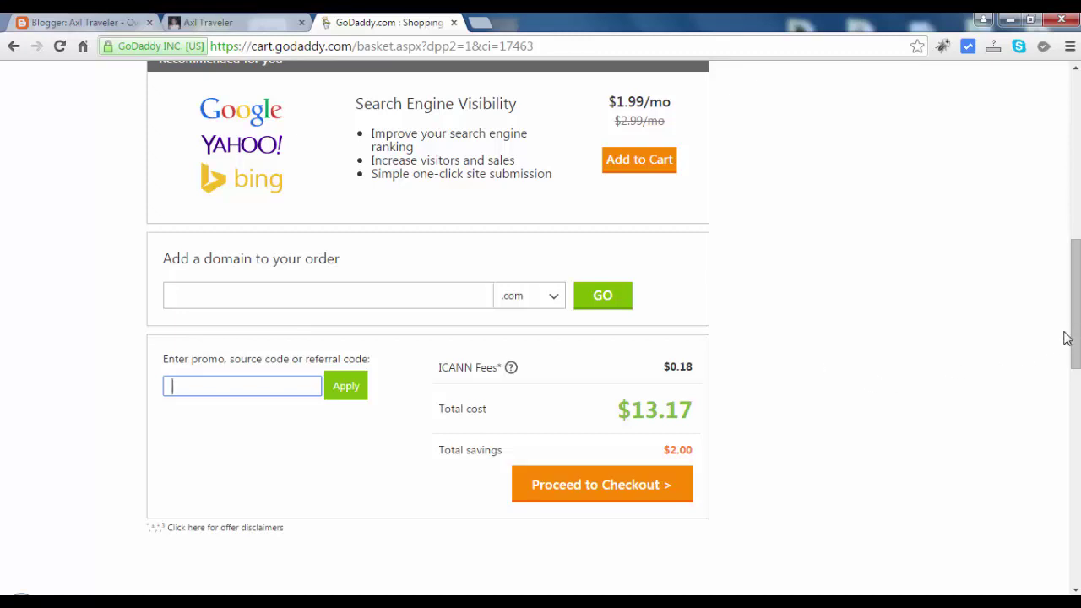
{"action": "left_click_drag", "start_coordinate": [1069, 342], "coordinate": [1068, 177]}
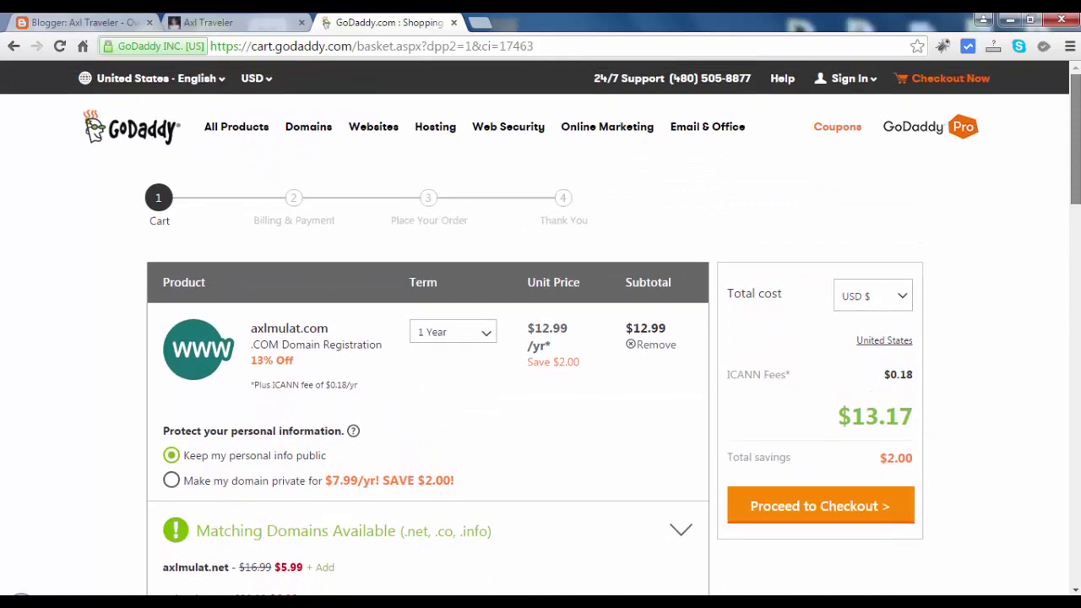
Step: Proceed to checkout and log in as a returning customer with the account username and password
{"action": "left_click", "coordinate": [818, 505]}
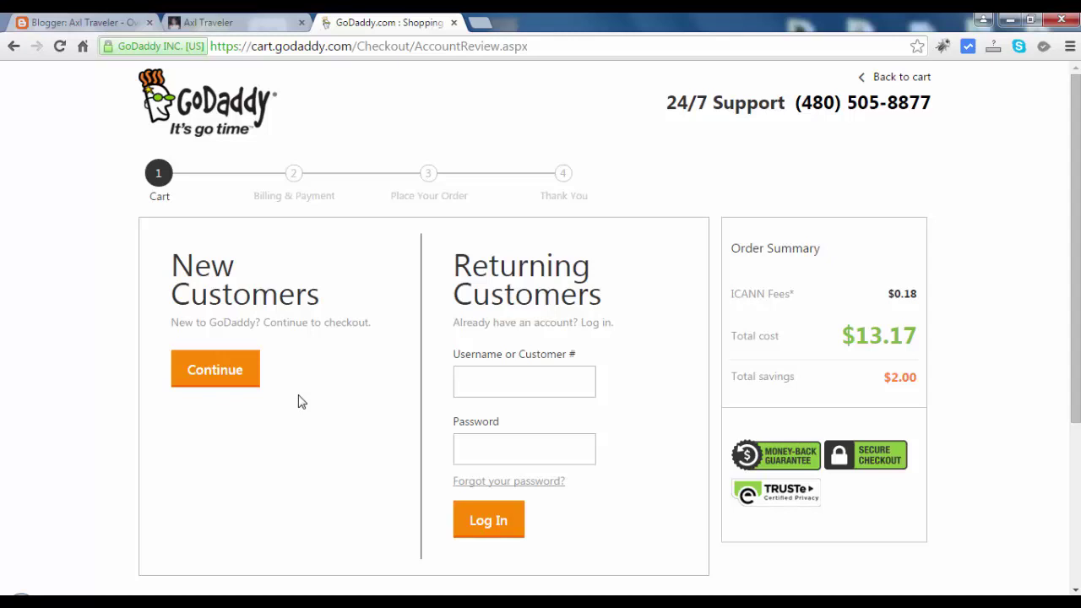
{"action": "left_click", "coordinate": [492, 377]}
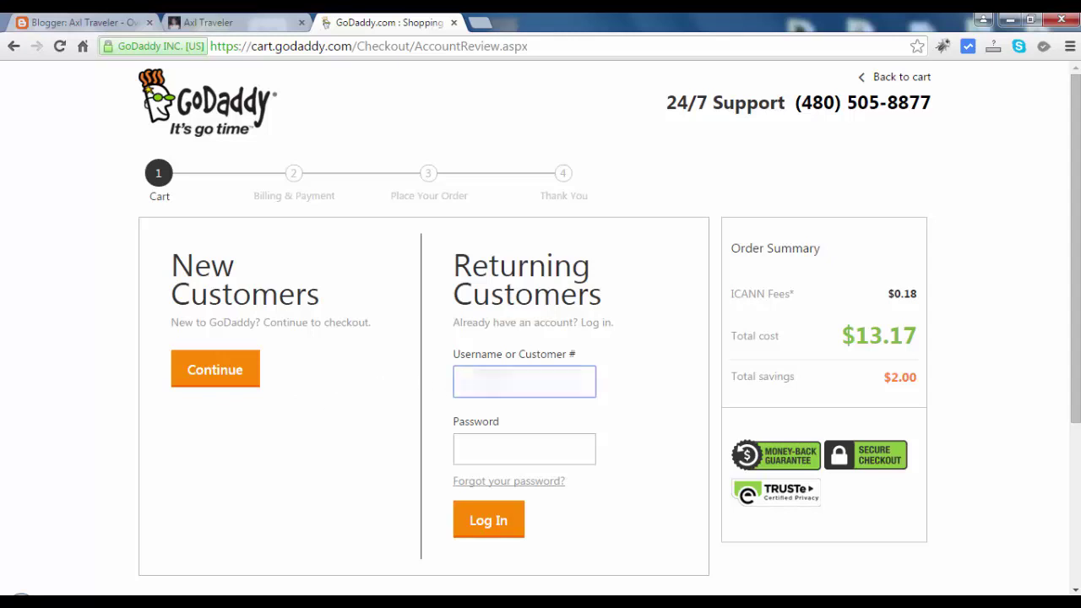
{"action": "left_click", "coordinate": [498, 449]}
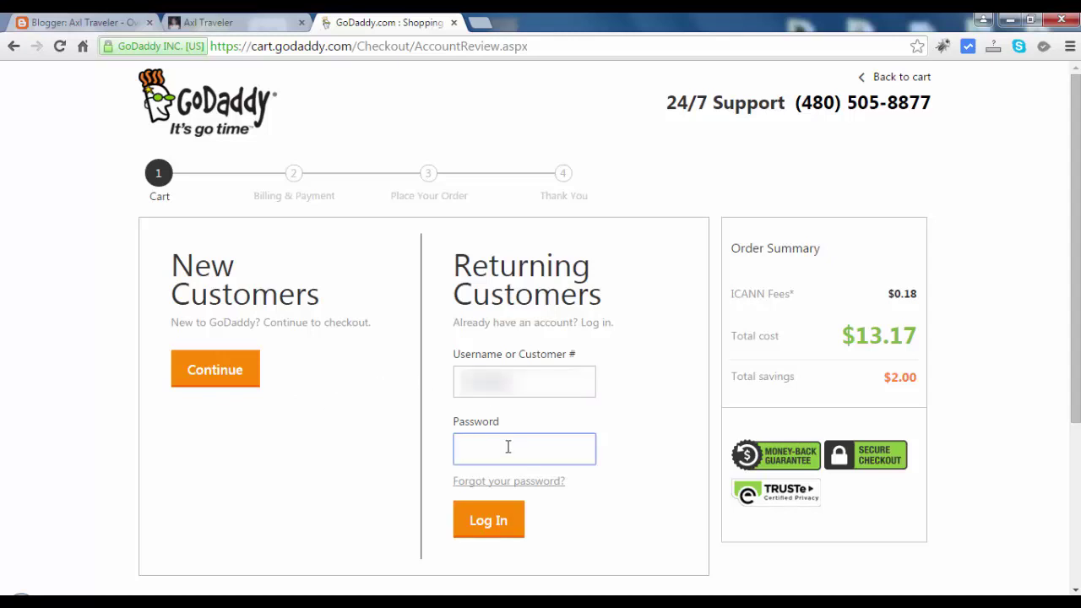
{"action": "type", "text": "•••••••••••"}
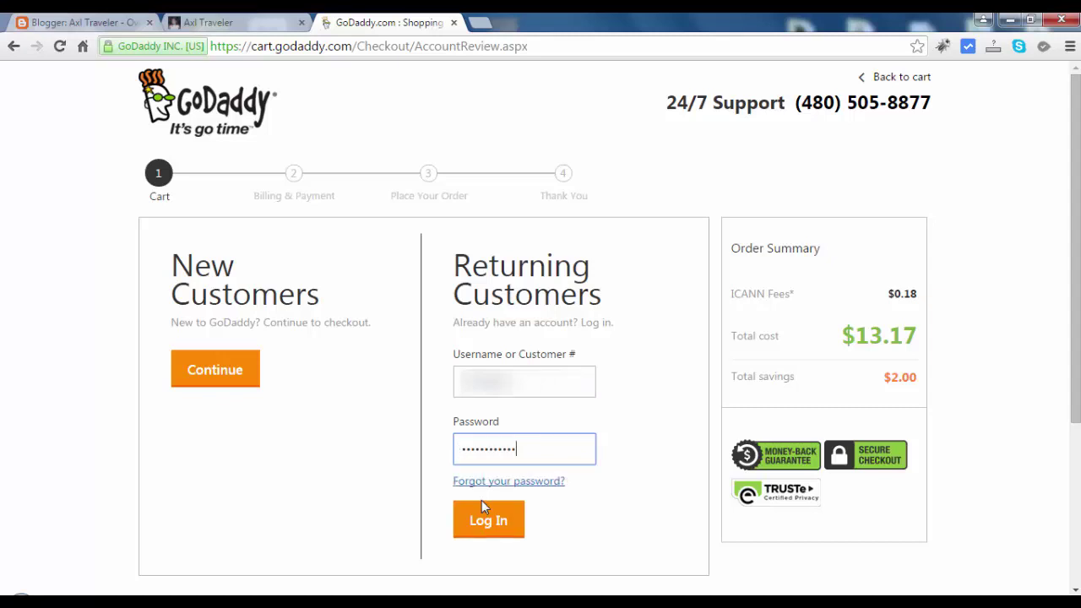
{"action": "left_click", "coordinate": [484, 519]}
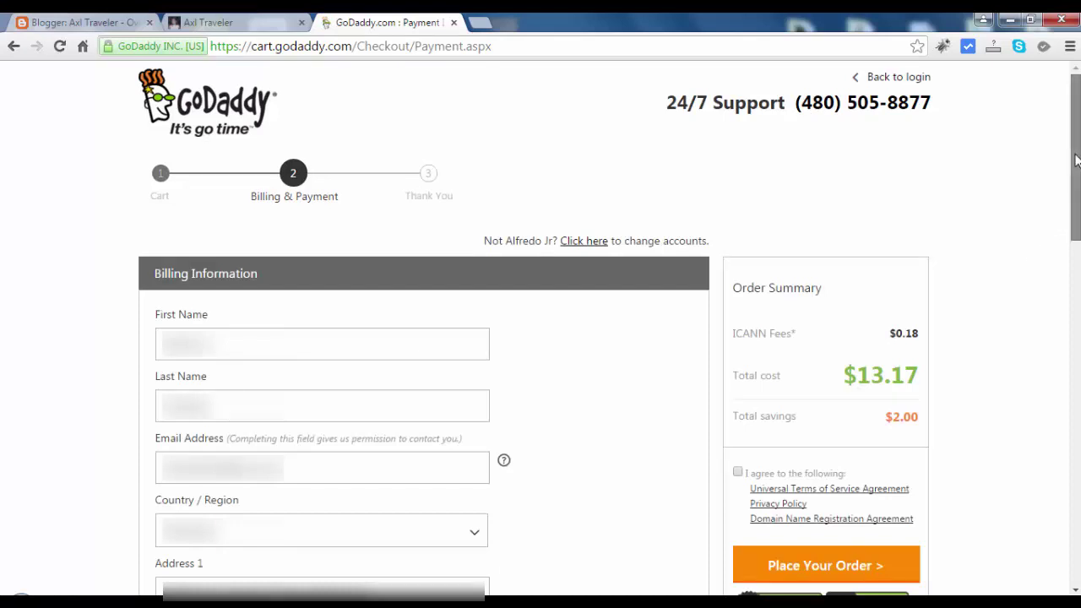
Step: Close the billing information form to reach the payment options
{"action": "left_click_drag", "start_coordinate": [1075, 160], "coordinate": [1075, 268]}
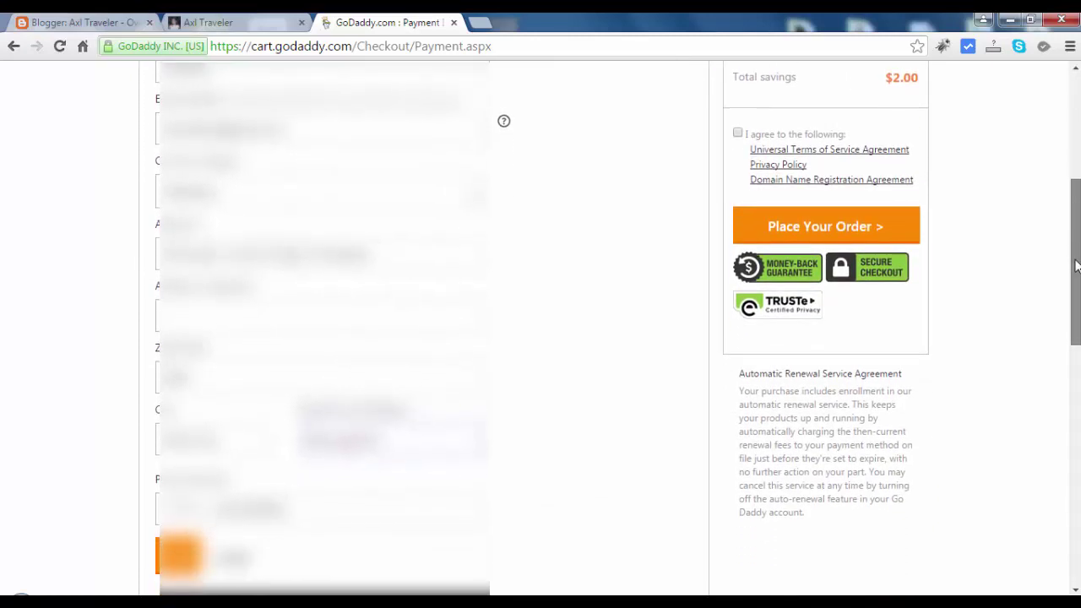
{"action": "left_click", "coordinate": [218, 558]}
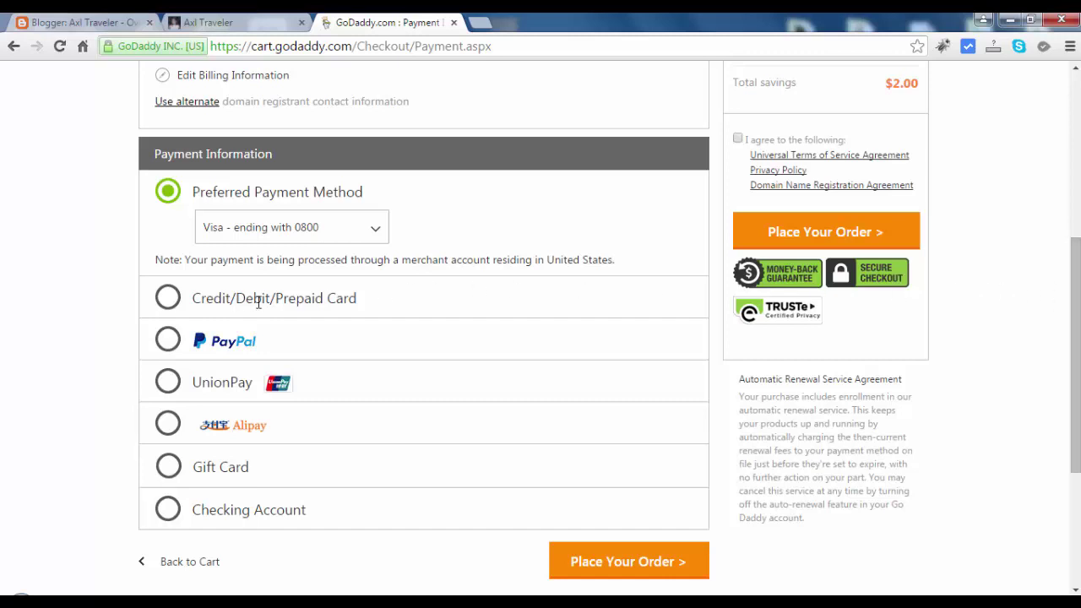
Step: Examine the Credit/Debit/Prepaid Card and PayPal payment options, ending on the saved Preferred Payment Method
{"action": "left_click", "coordinate": [168, 297]}
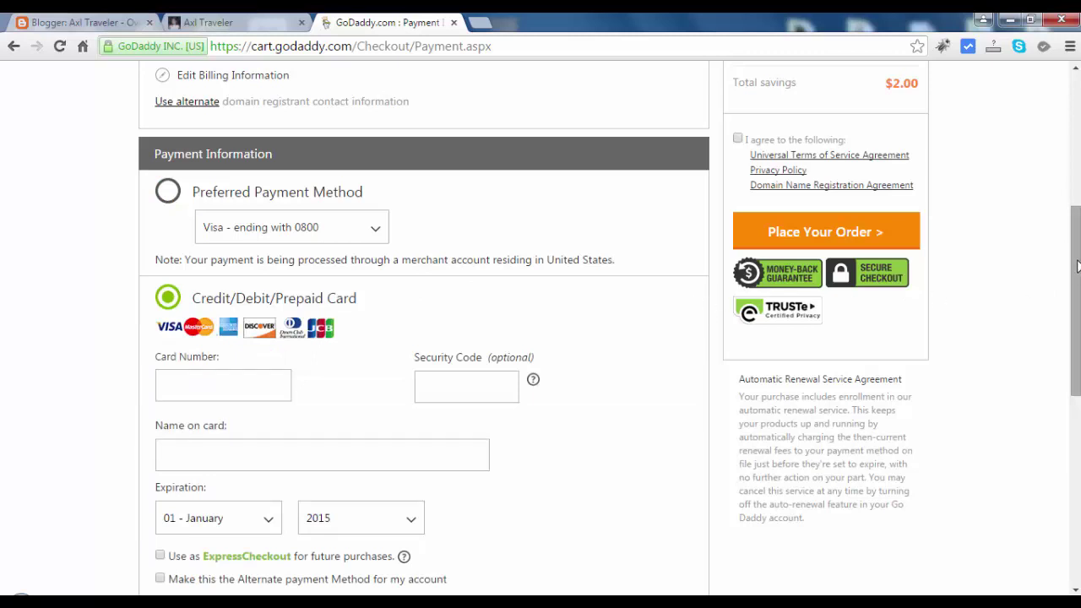
{"action": "left_click_drag", "start_coordinate": [1079, 257], "coordinate": [1078, 290]}
{"action": "left_click", "coordinate": [168, 524]}
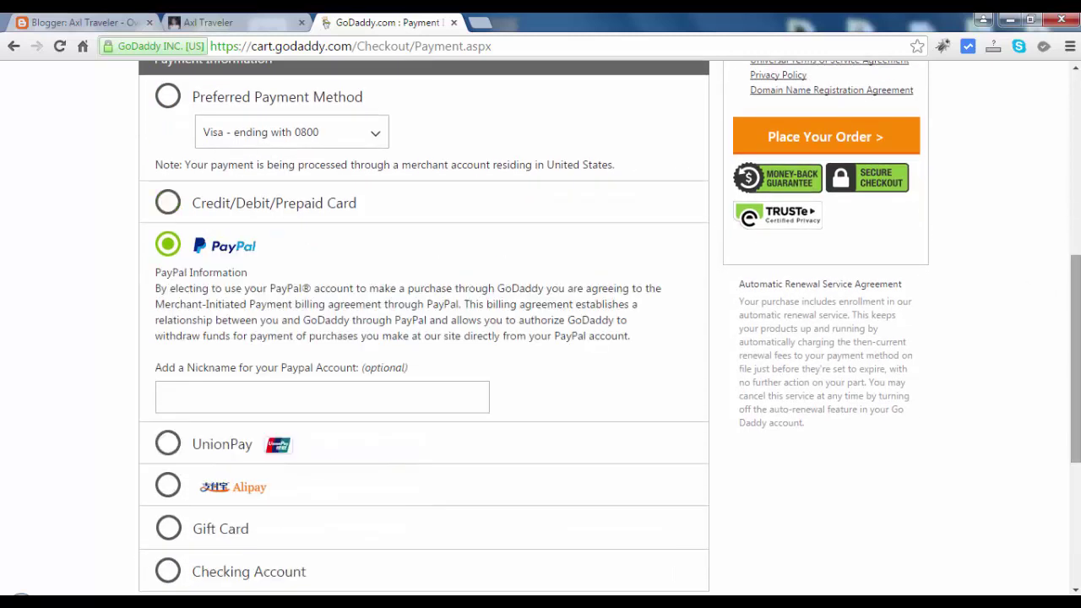
{"action": "mouse_move", "coordinate": [1078, 346]}
{"action": "left_mouse_down"}
{"action": "mouse_move", "coordinate": [1079, 369]}
{"action": "mouse_move", "coordinate": [1079, 332]}
{"action": "left_mouse_up"}
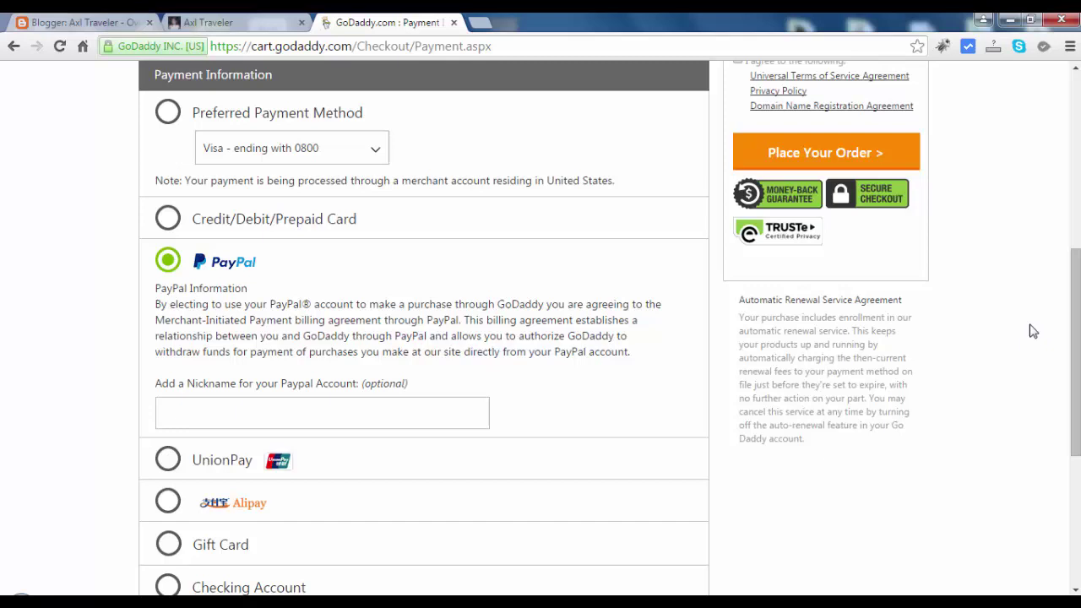
{"action": "left_click", "coordinate": [168, 114]}
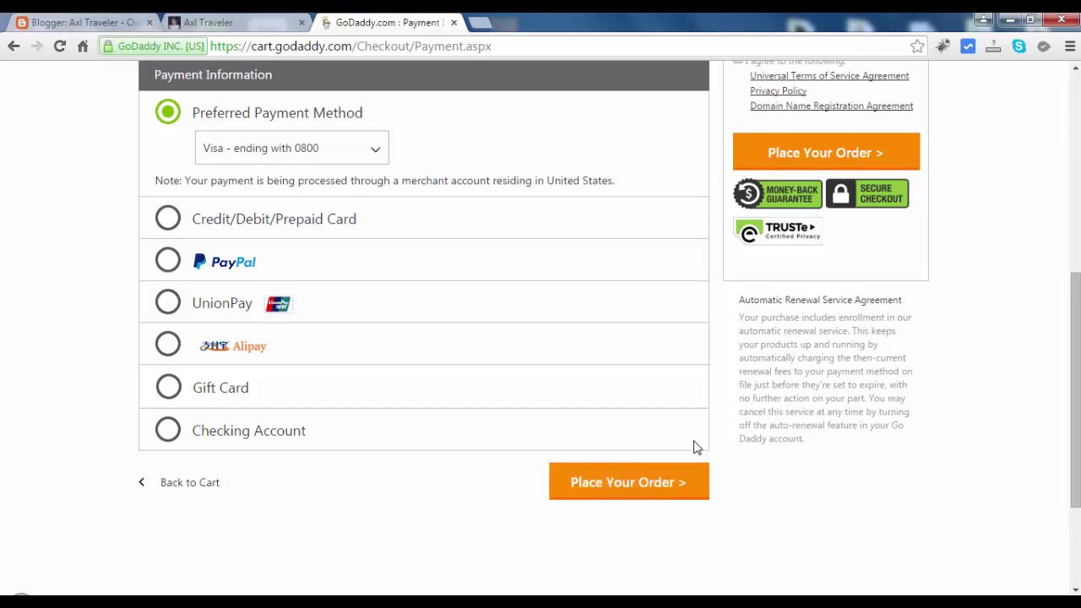
Step: Agree to the service, privacy and domain registration terms and place the order
{"action": "scroll", "coordinate": [1021, 369], "scroll_direction": "up", "scroll_amount": 1}
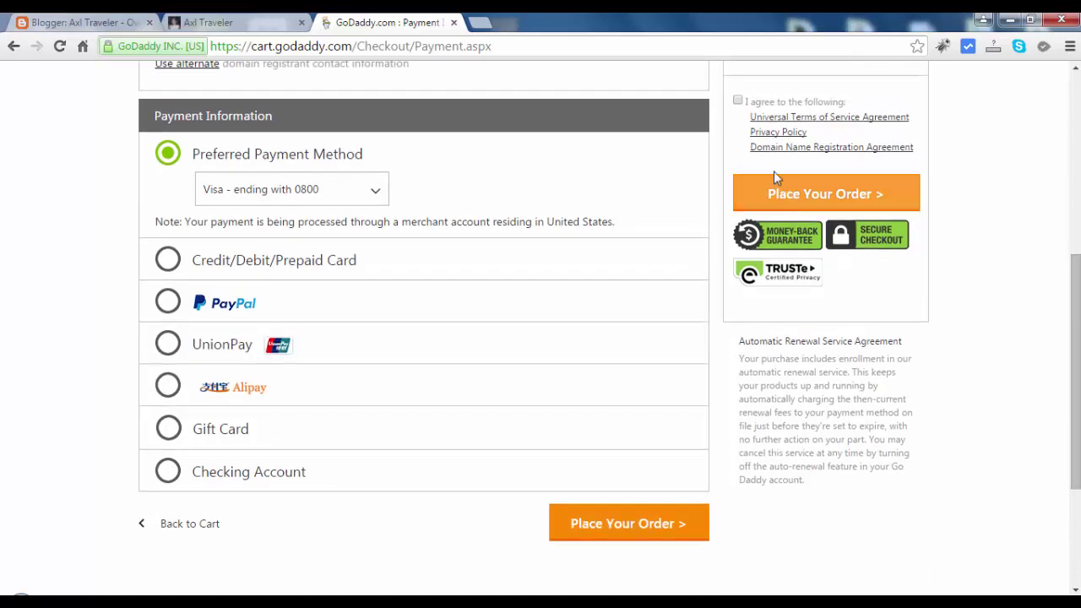
{"action": "left_click", "coordinate": [738, 102]}
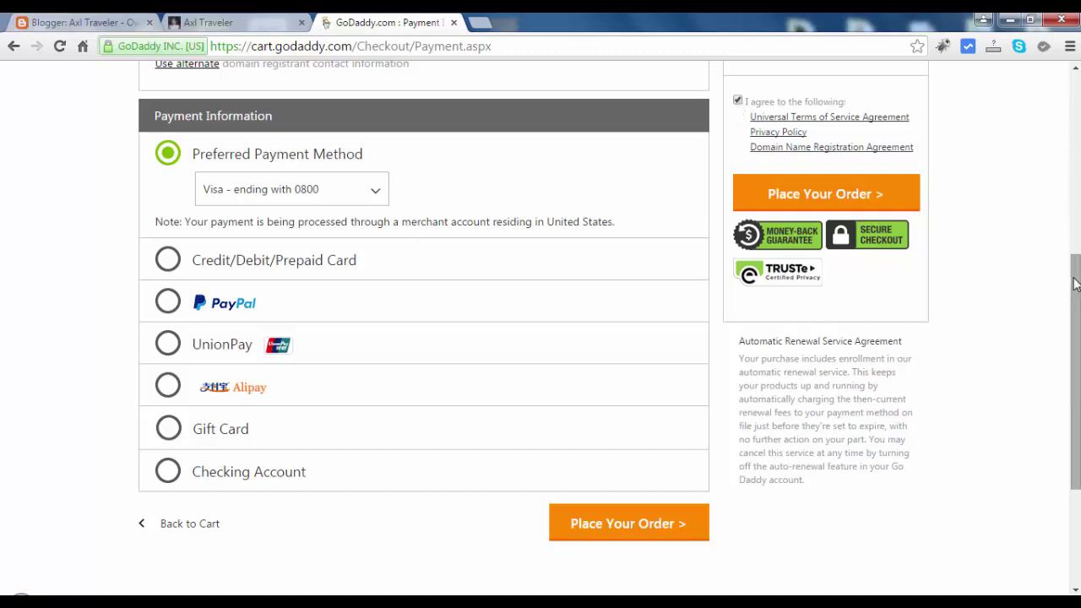
{"action": "scroll", "coordinate": [1077, 295], "scroll_direction": "down", "scroll_amount": 1}
{"action": "scroll", "coordinate": [971, 338], "scroll_direction": "down", "scroll_amount": 1}
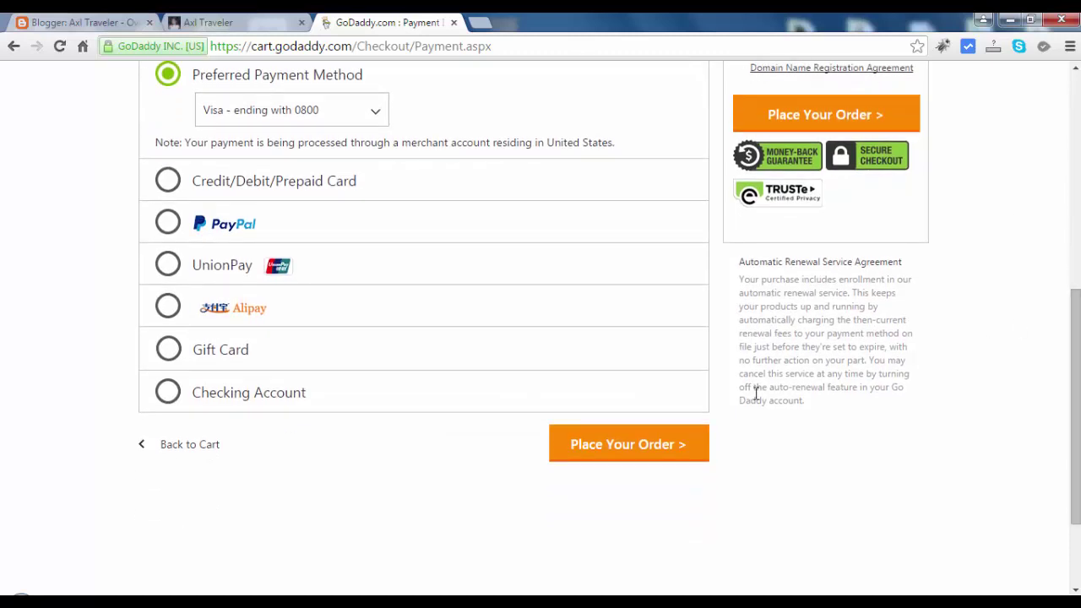
{"action": "left_click", "coordinate": [648, 457]}
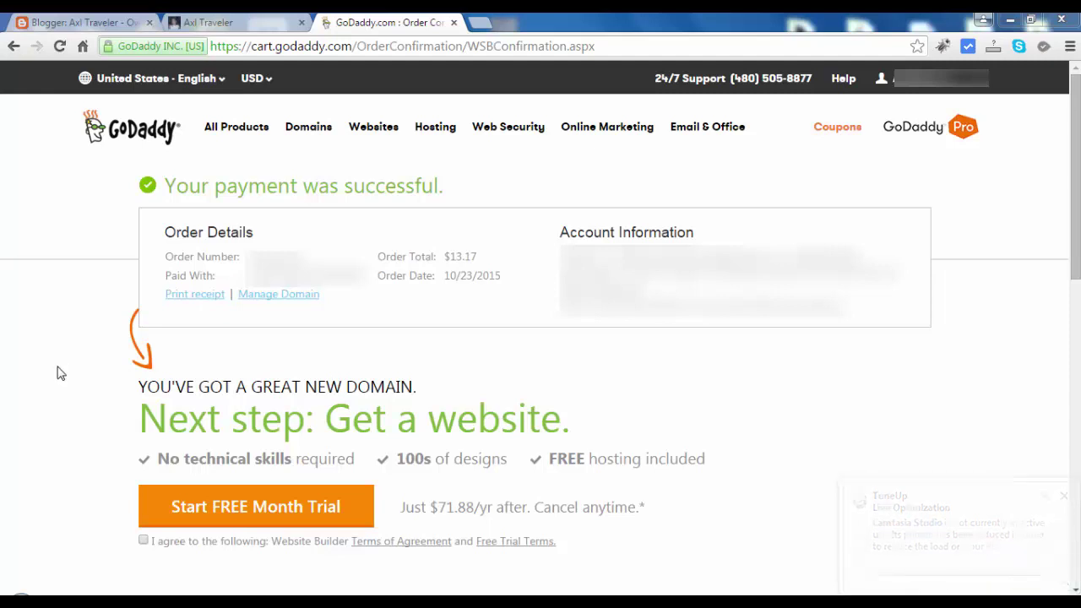
Step: Open Manage Domain from the order confirmation in a new tab and go to Manage DNS for axlmulat.com
{"action": "right_click", "coordinate": [301, 304]}
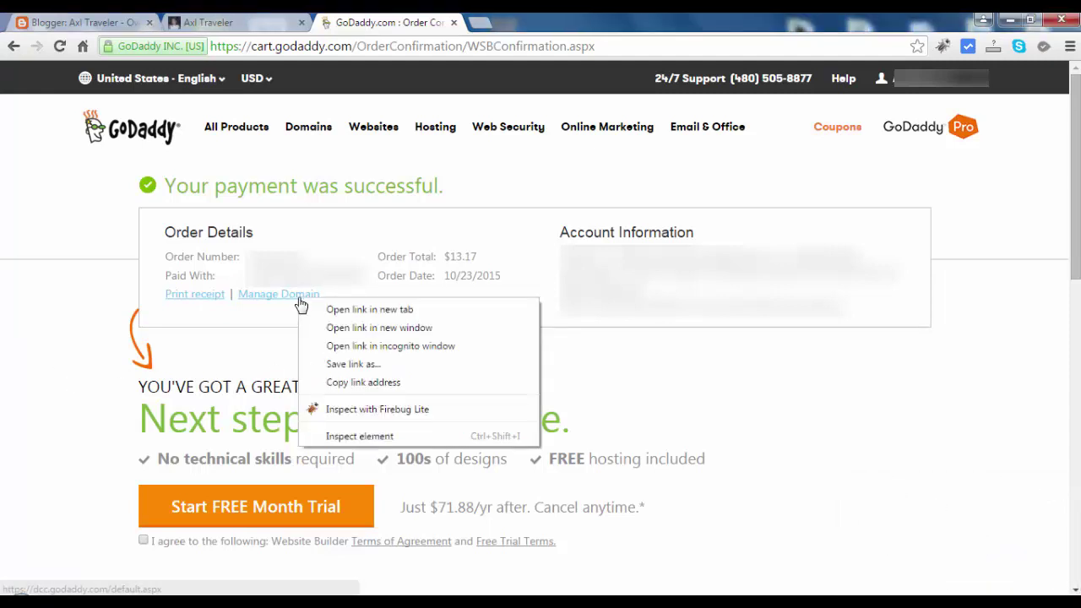
{"action": "left_click", "coordinate": [342, 309]}
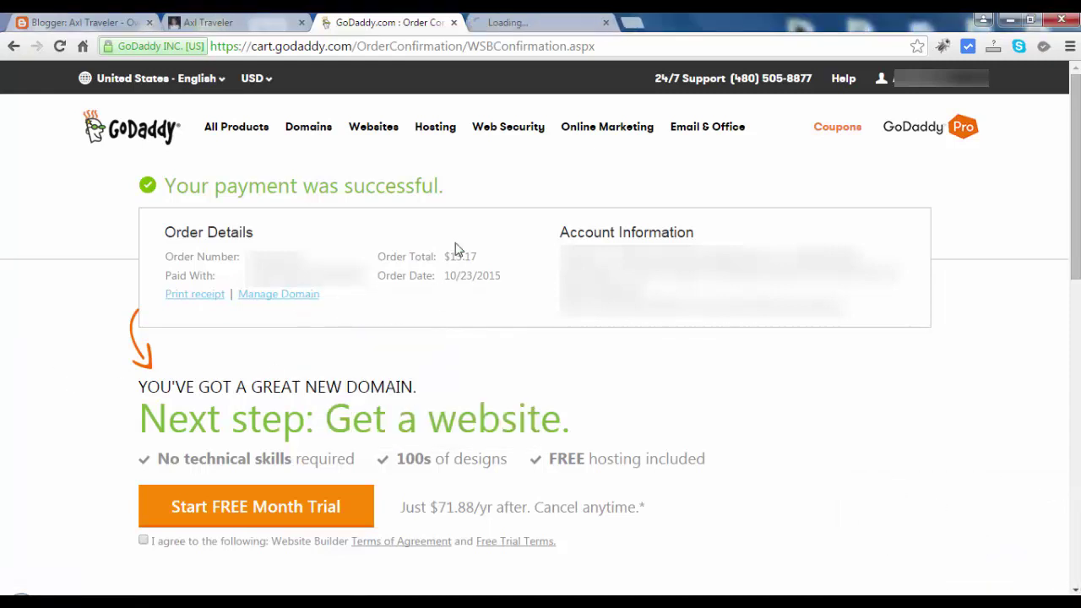
{"action": "left_click", "coordinate": [498, 23]}
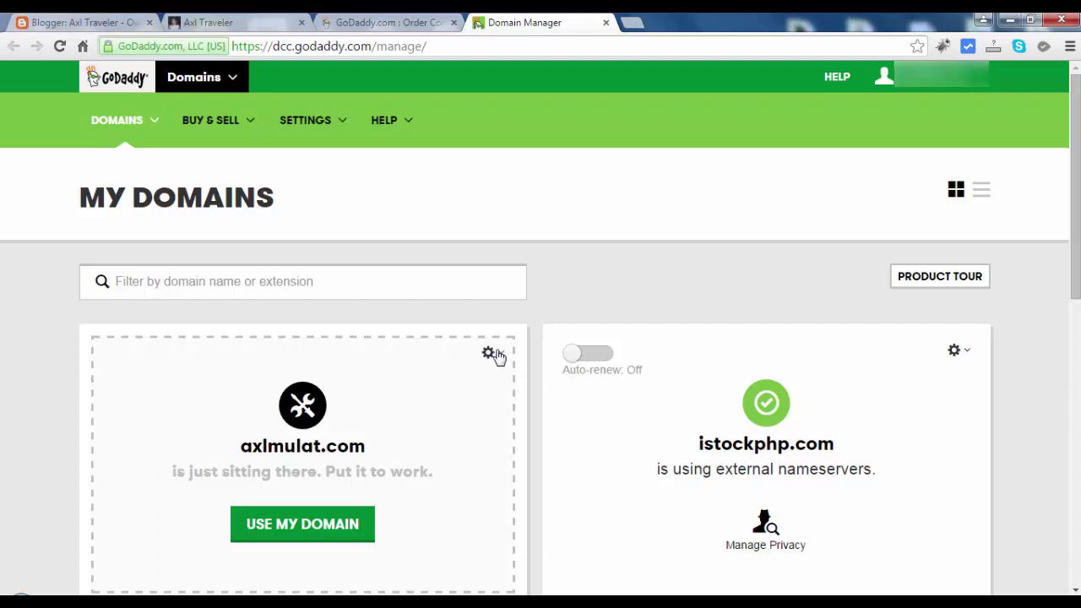
{"action": "left_click", "coordinate": [500, 355]}
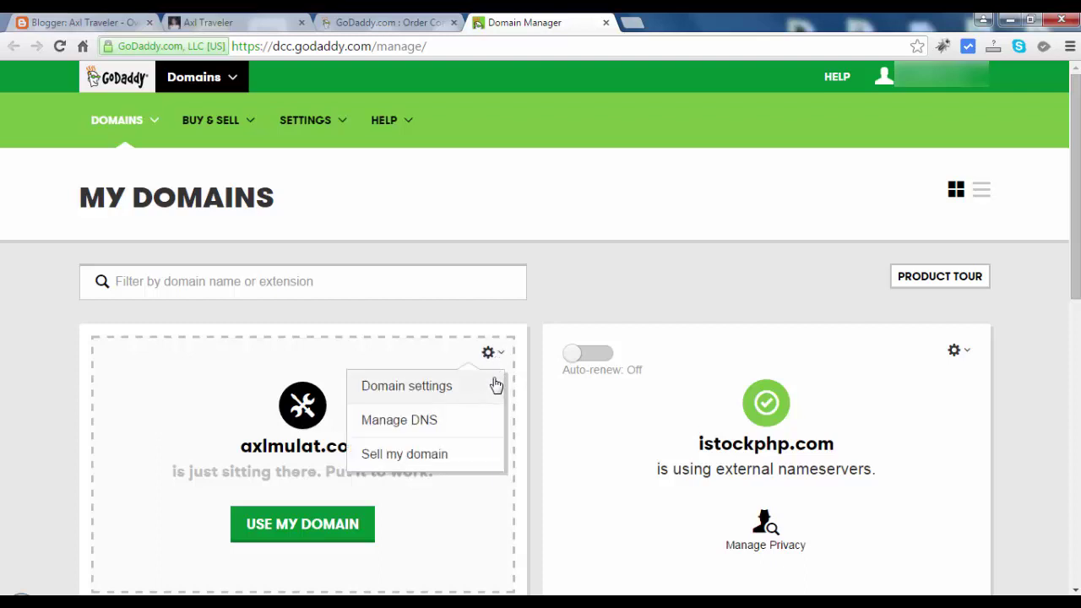
{"action": "left_click", "coordinate": [409, 422]}
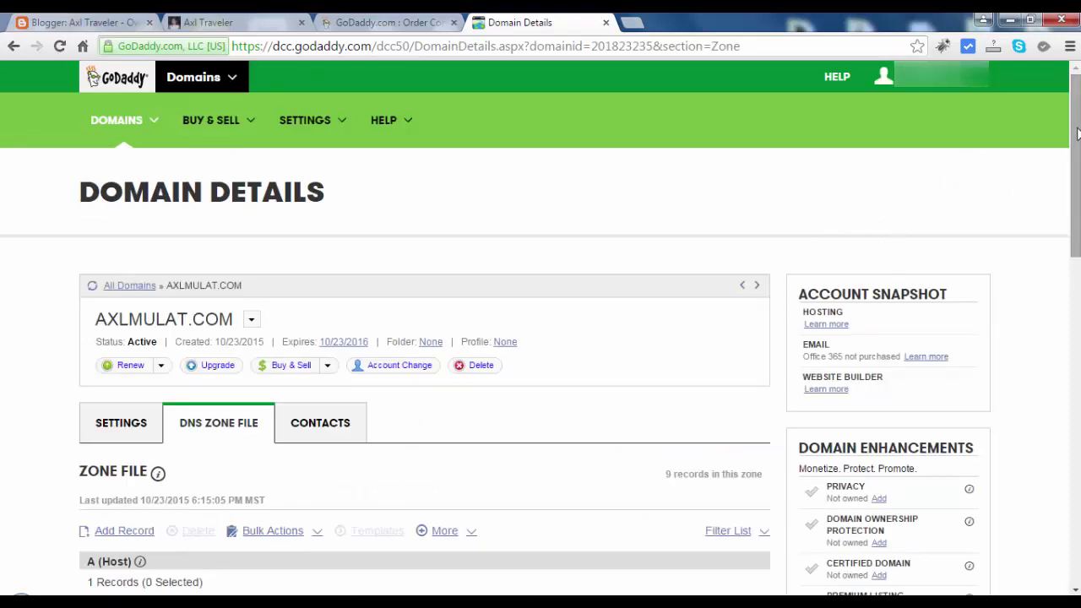
Step: Look over the domain's general settings and return to the records of its DNS zone file
{"action": "left_click_drag", "start_coordinate": [1075, 140], "coordinate": [1076, 184]}
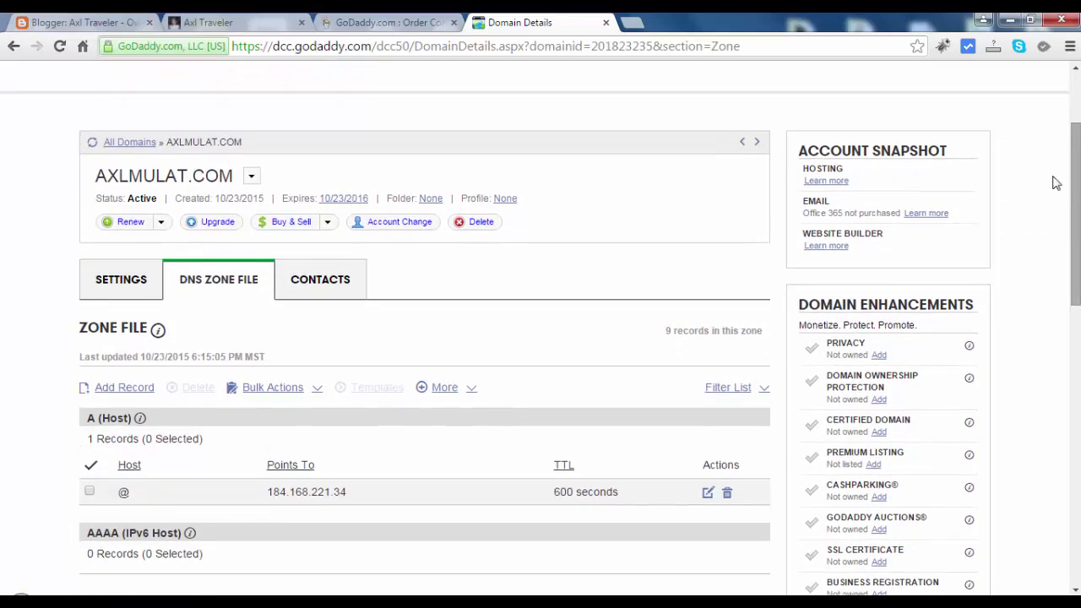
{"action": "left_click", "coordinate": [114, 283]}
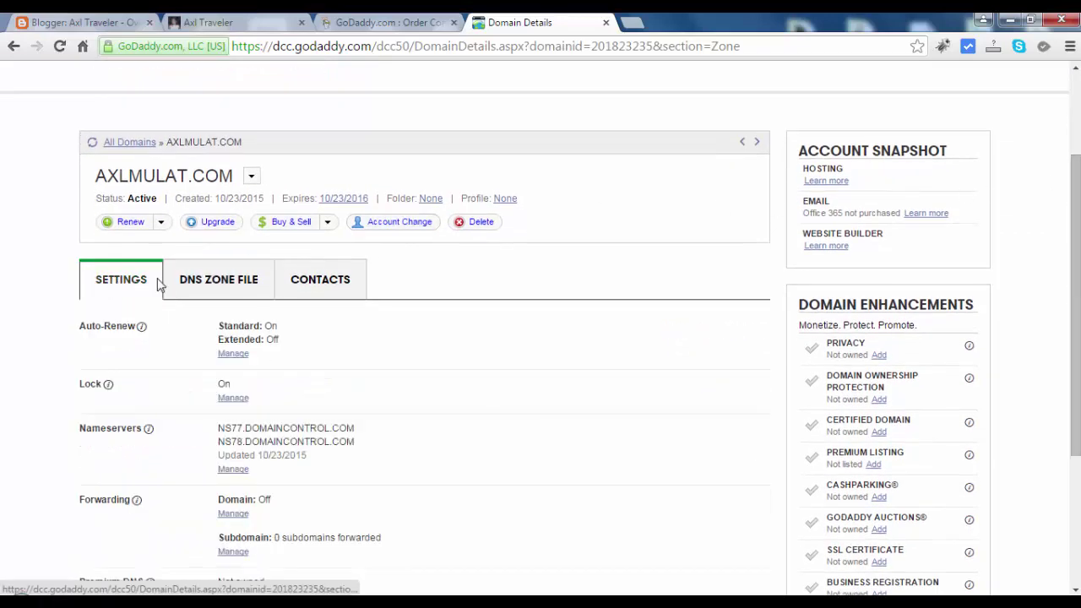
{"action": "left_click", "coordinate": [222, 288]}
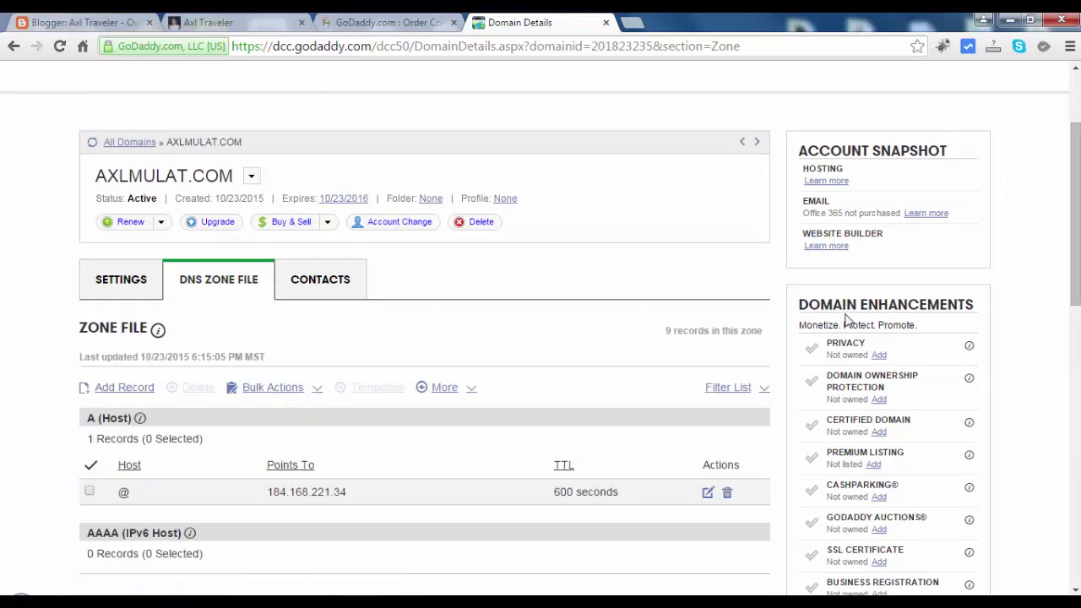
{"action": "scroll", "coordinate": [540, 337], "scroll_direction": "down", "scroll_amount": 1}
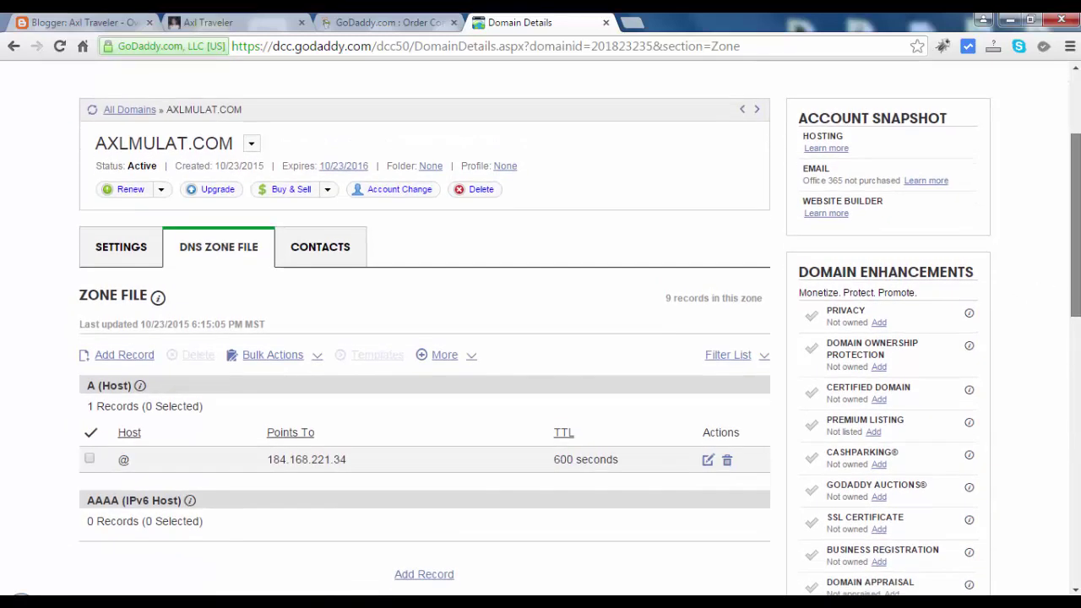
Step: Switch to Blogger and open the third-party URL setup for the blog address in the basic settings
{"action": "scroll", "coordinate": [541, 338], "scroll_direction": "down", "scroll_amount": 1}
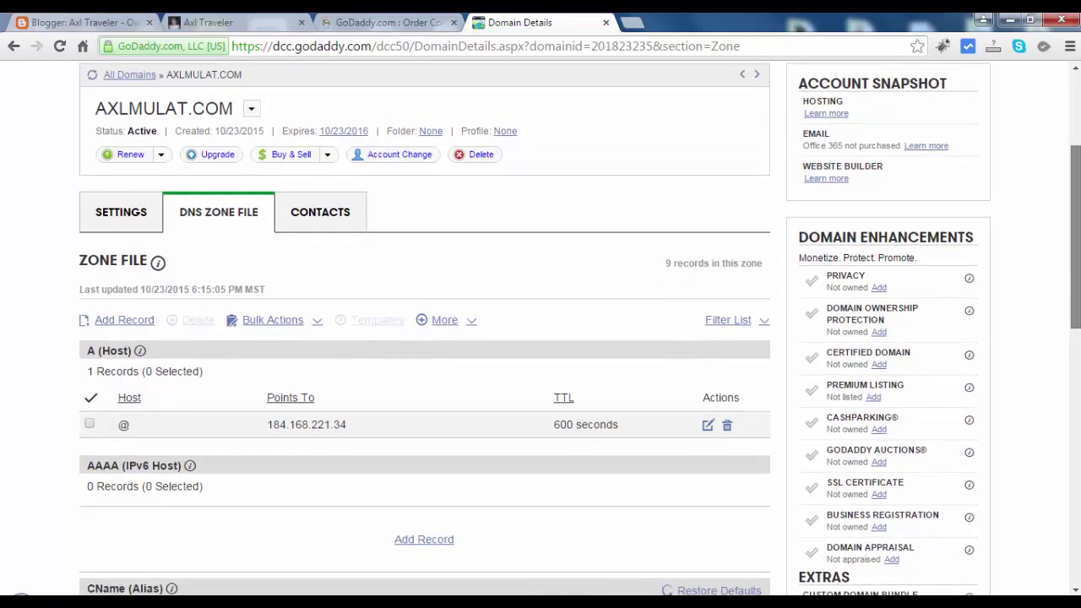
{"action": "scroll", "coordinate": [540, 338], "scroll_direction": "down", "scroll_amount": 3}
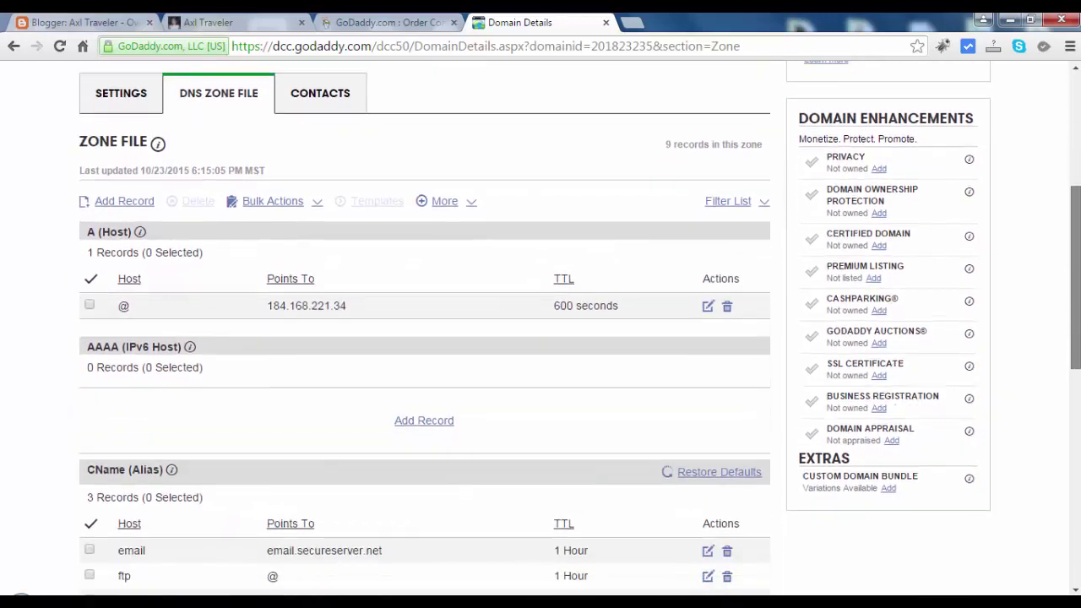
{"action": "scroll", "coordinate": [495, 325], "scroll_direction": "down", "scroll_amount": 1}
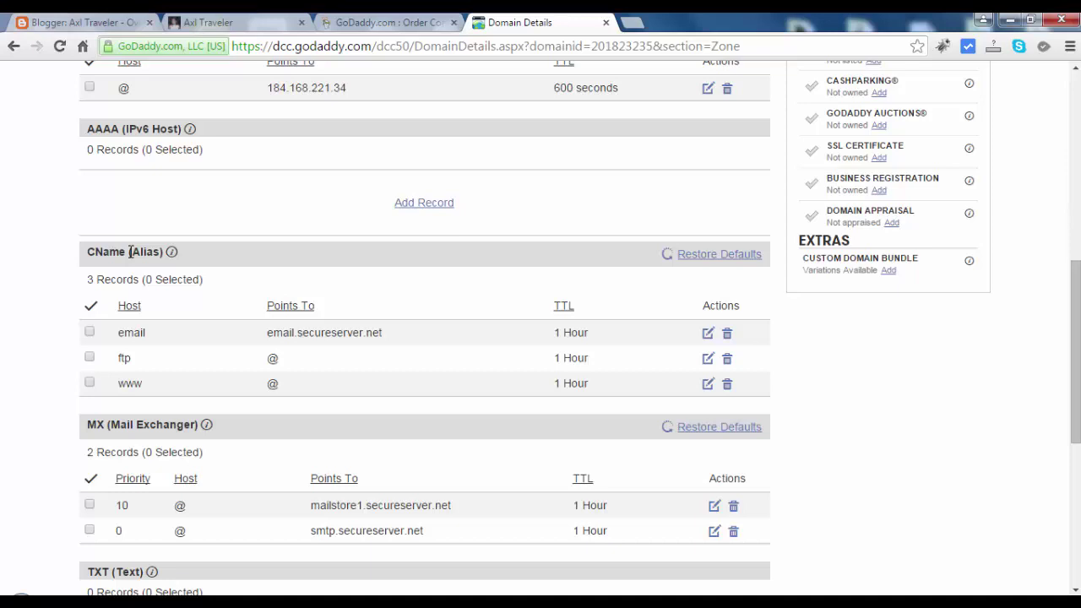
{"action": "left_click", "coordinate": [106, 25]}
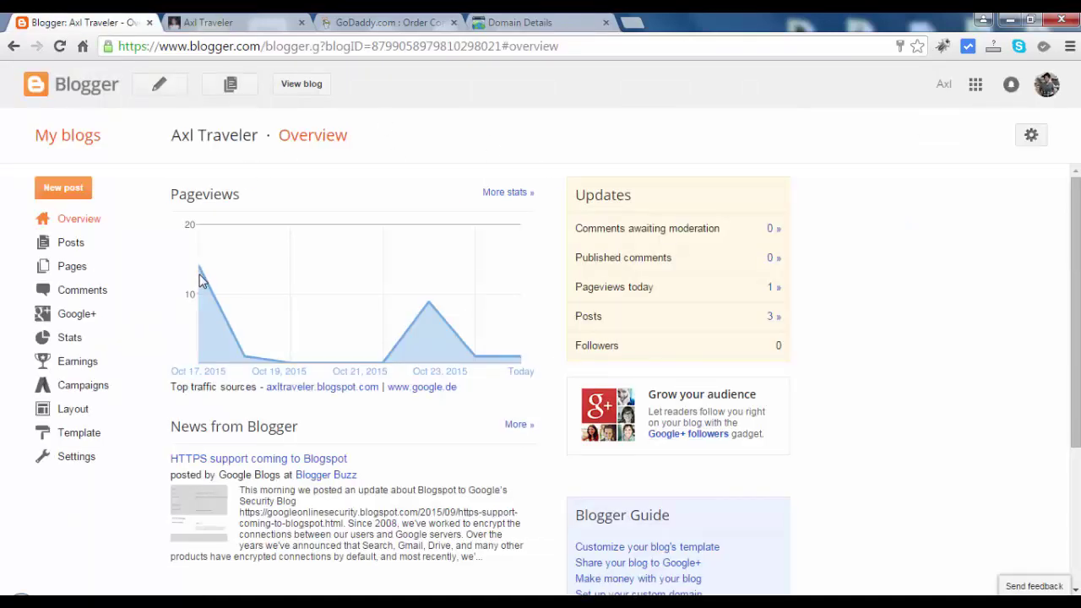
{"action": "left_click", "coordinate": [78, 458]}
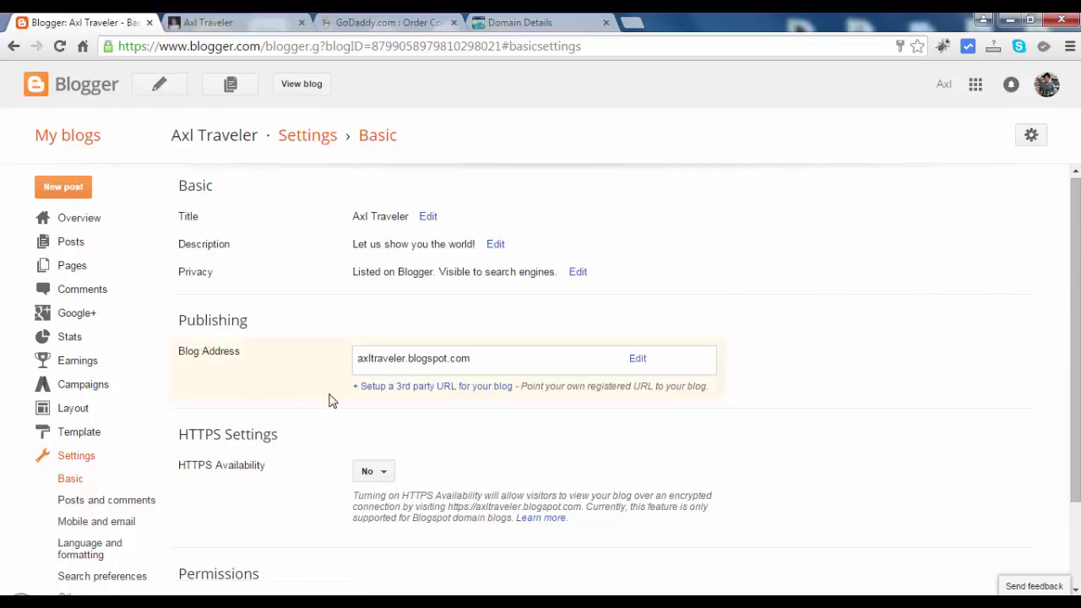
{"action": "left_click", "coordinate": [403, 391]}
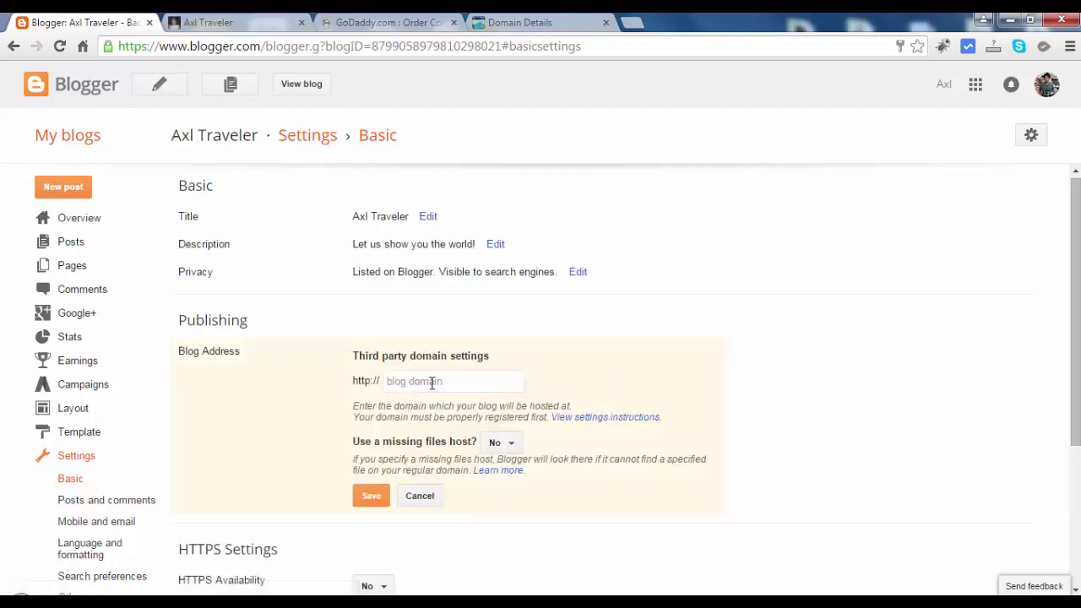
{"action": "left_click", "coordinate": [430, 383]}
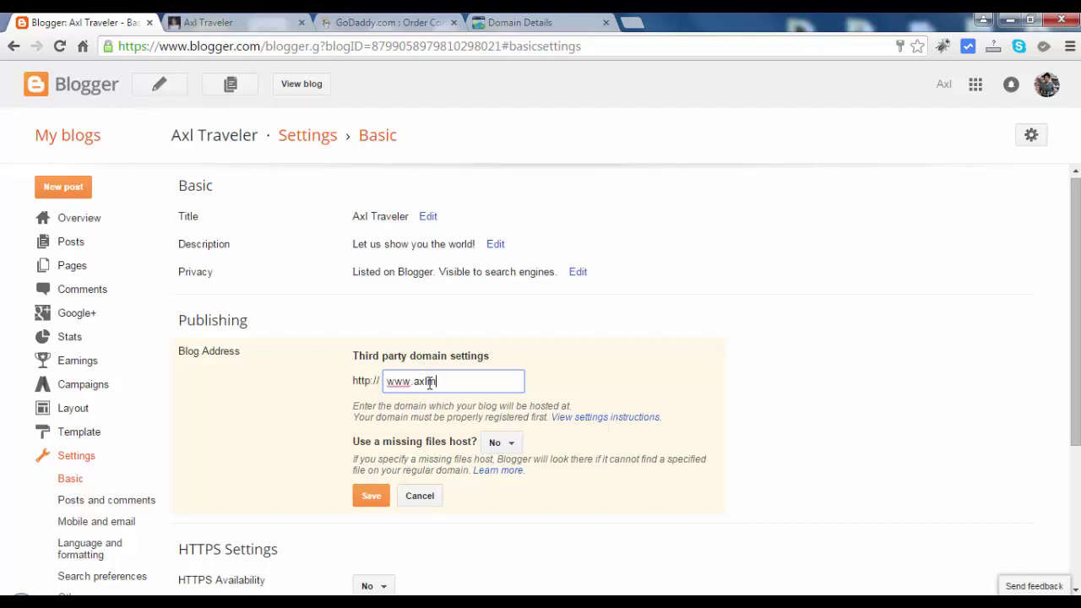
{"action": "type", "text": "www.axlmulat.com"}
{"action": "left_click", "coordinate": [369, 500]}
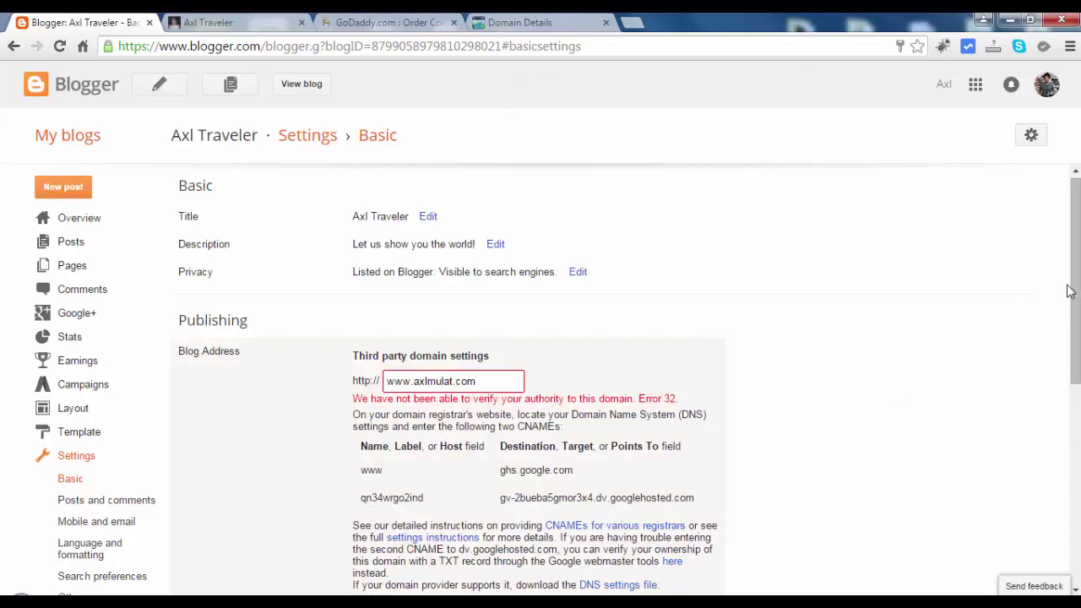
Step: Copy ghs.google.com, the destination for the www CNAME, from Blogger's domain instructions
{"action": "scroll", "coordinate": [1077, 269], "scroll_direction": "down", "scroll_amount": 3}
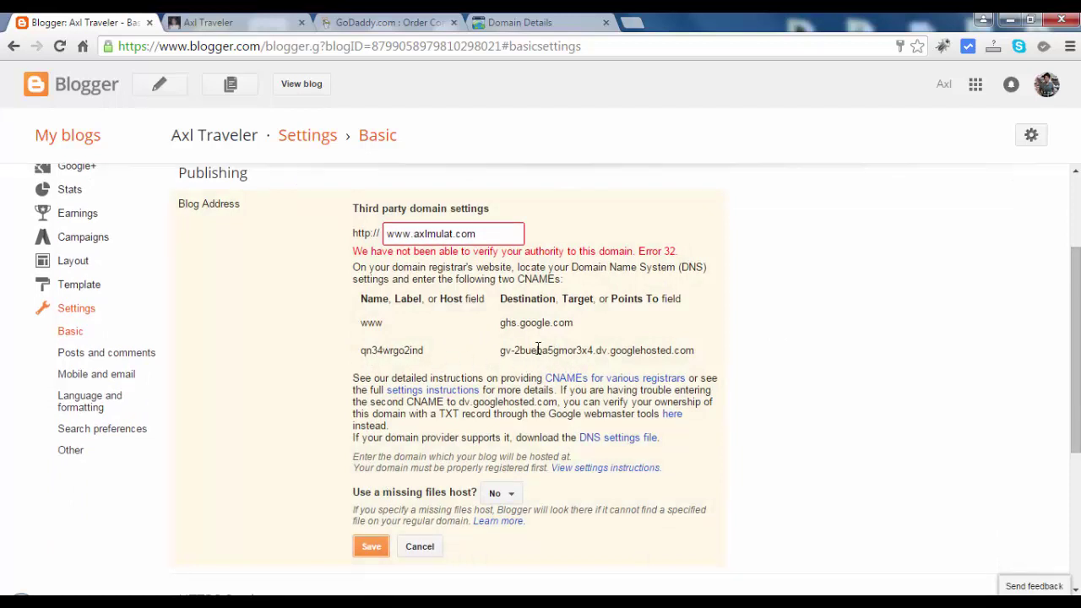
{"action": "left_click_drag", "start_coordinate": [500, 323], "coordinate": [567, 325]}
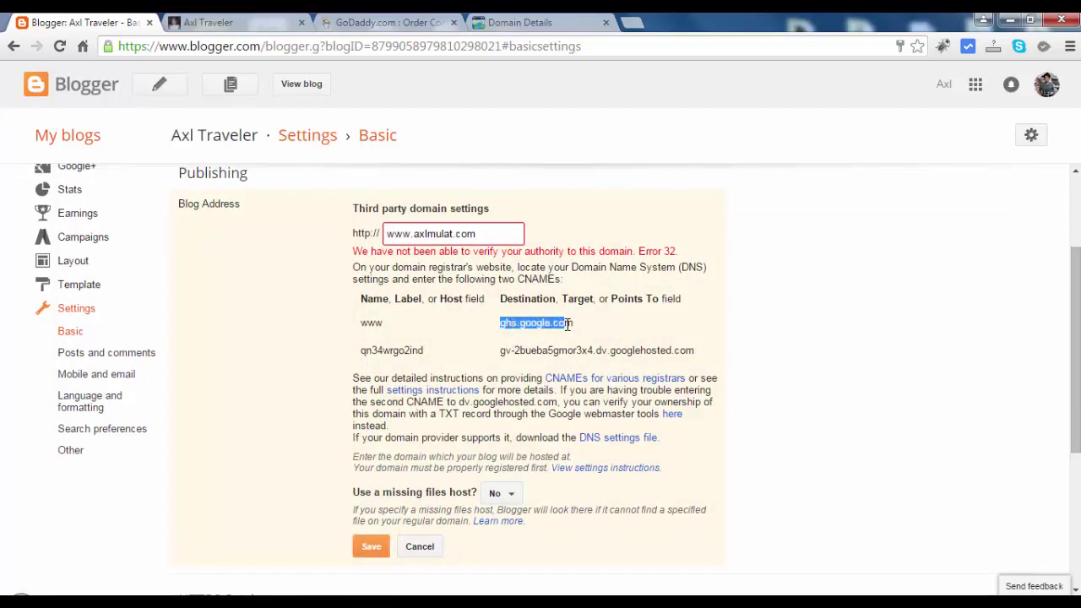
{"action": "right_click", "coordinate": [566, 326]}
{"action": "left_click", "coordinate": [576, 337]}
Step: Switch to GoDaddy's zone file and point the www CNAME record to ghs.google.com
{"action": "left_click", "coordinate": [523, 25]}
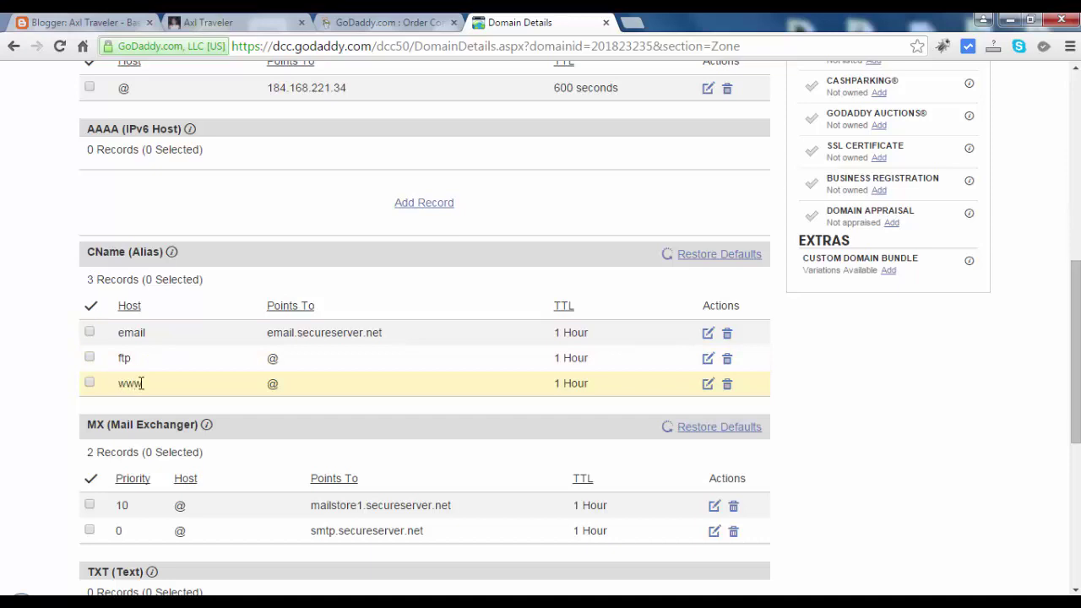
{"action": "left_click", "coordinate": [708, 385]}
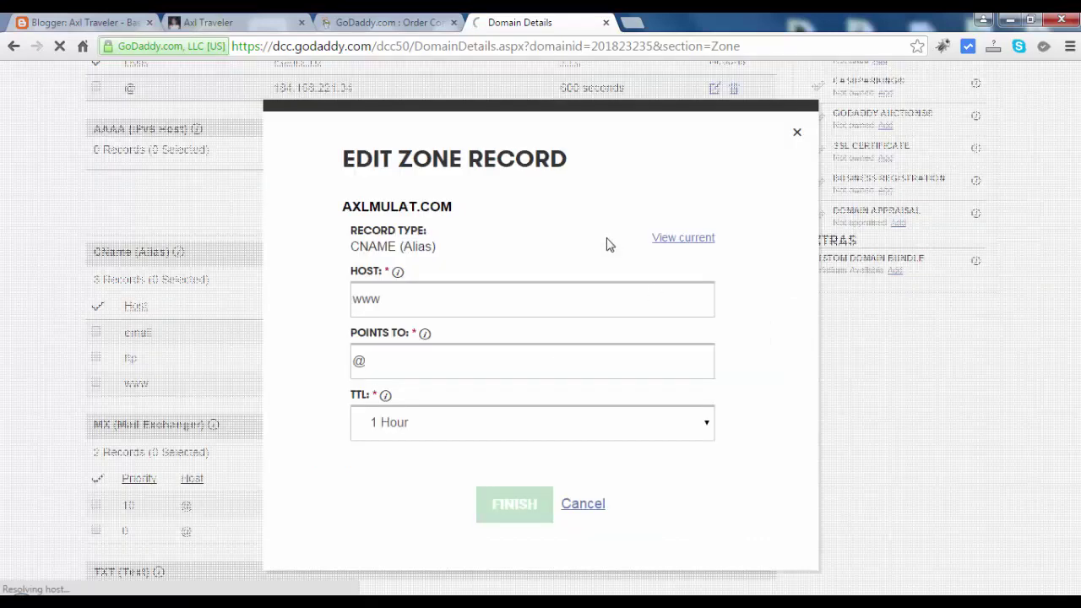
{"action": "double_click", "coordinate": [359, 360]}
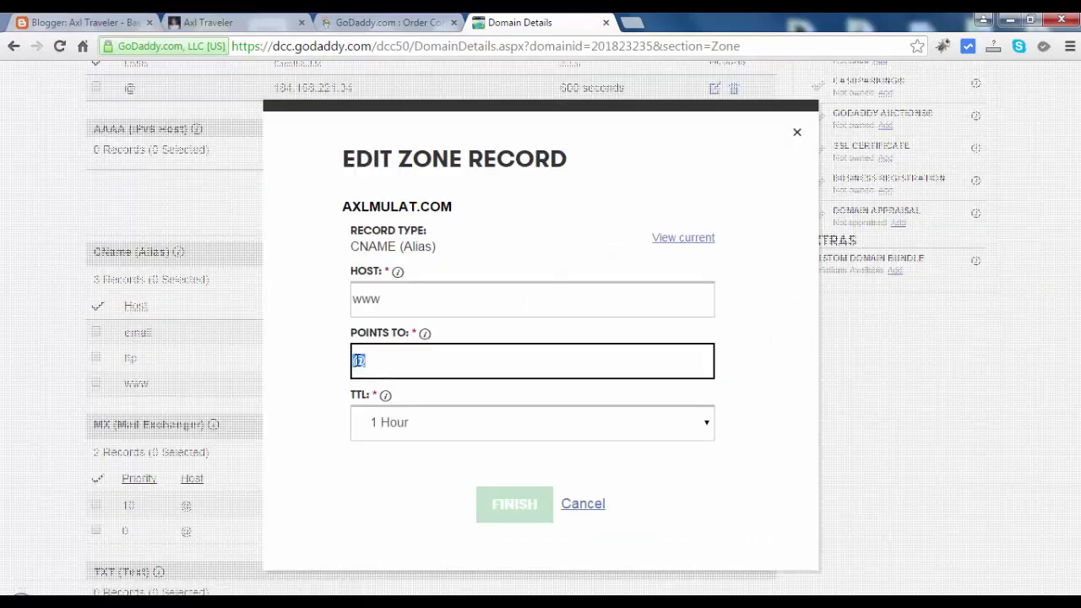
{"action": "key", "text": "BackSpace"}
{"action": "key", "text": "ctrl+v"}
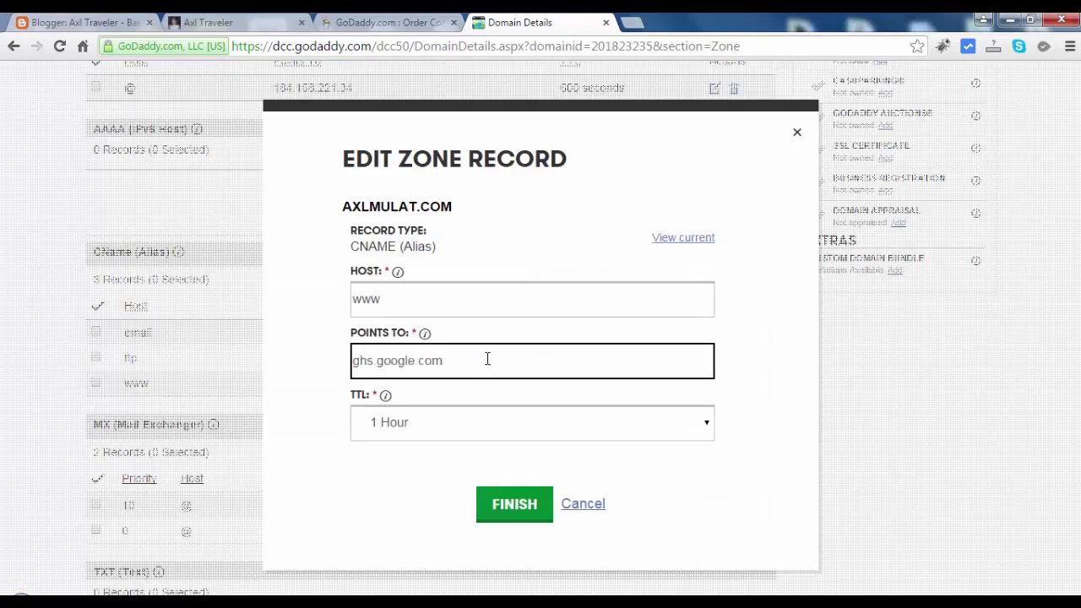
{"action": "left_click", "coordinate": [508, 504]}
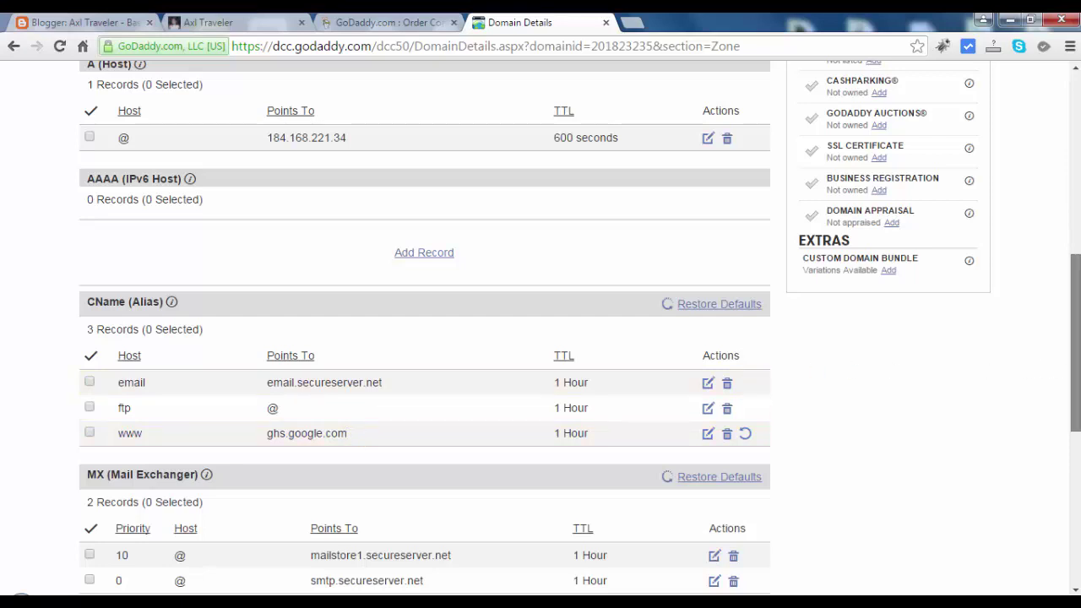
Step: Start a new zone record for axlmulat.com with the record type CNAME (Alias)
{"action": "scroll", "coordinate": [1076, 372], "scroll_direction": "down", "scroll_amount": 1}
{"action": "mouse_move", "coordinate": [1076, 372]}
{"action": "left_mouse_down"}
{"action": "mouse_move", "coordinate": [1075, 403]}
{"action": "mouse_move", "coordinate": [1076, 373]}
{"action": "left_mouse_up"}
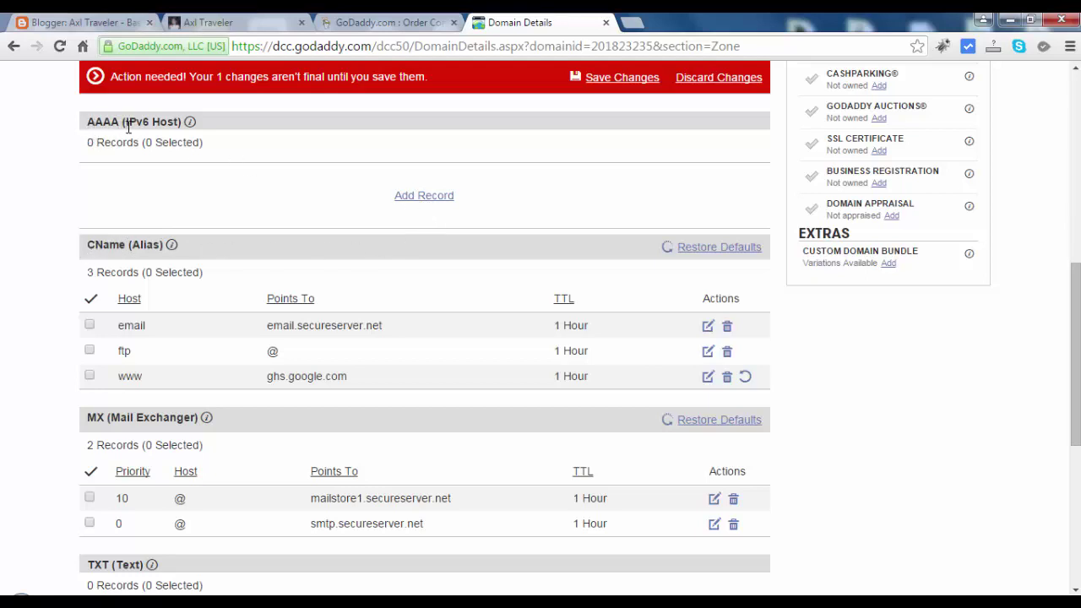
{"action": "left_click", "coordinate": [426, 199]}
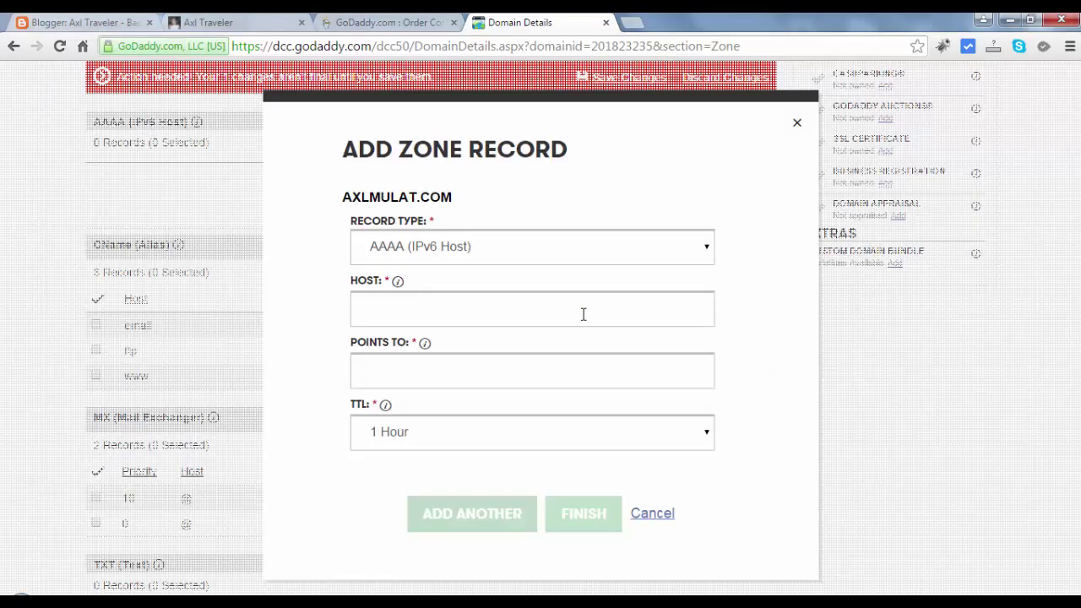
{"action": "left_click", "coordinate": [414, 252]}
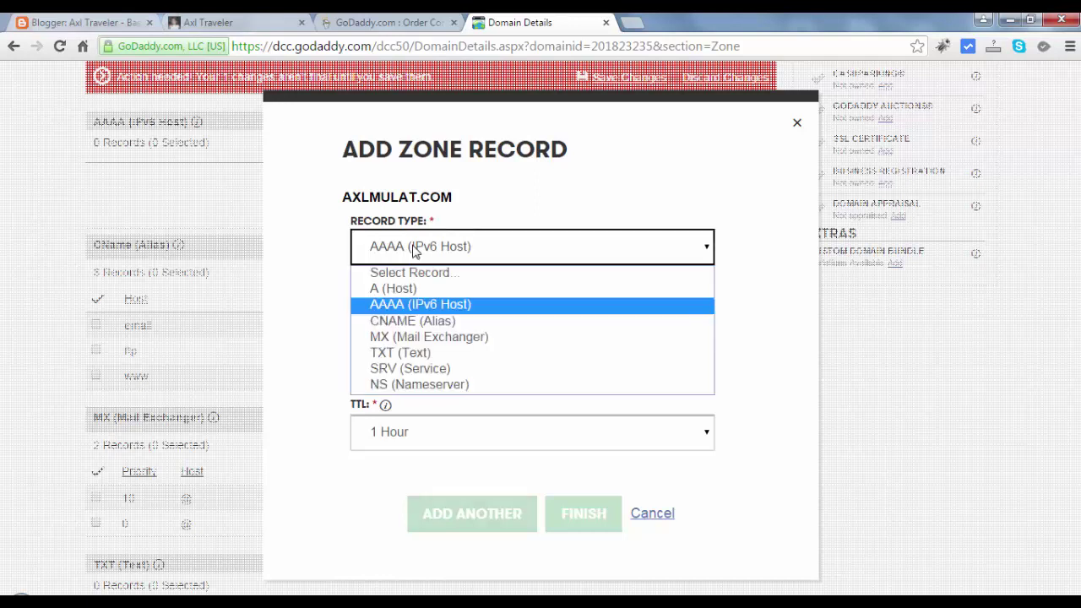
{"action": "left_click", "coordinate": [441, 322]}
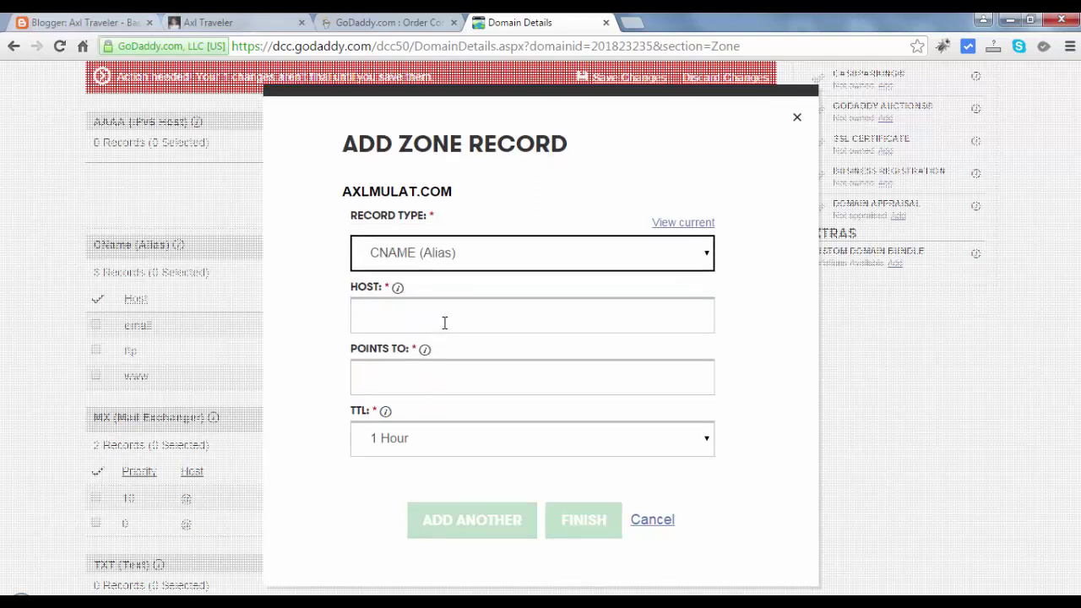
Step: Copy the second CNAME's host name from Blogger's instructions into the Host of the new GoDaddy record
{"action": "left_click", "coordinate": [98, 22]}
{"action": "double_click", "coordinate": [395, 350]}
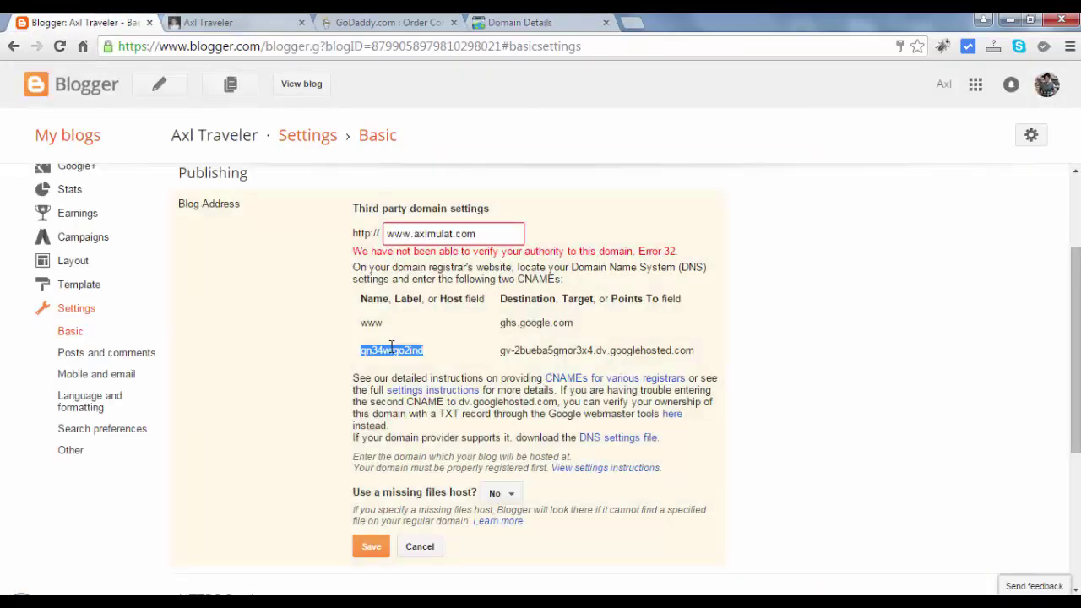
{"action": "right_click", "coordinate": [395, 351]}
{"action": "left_click", "coordinate": [429, 358]}
{"action": "left_click", "coordinate": [517, 23]}
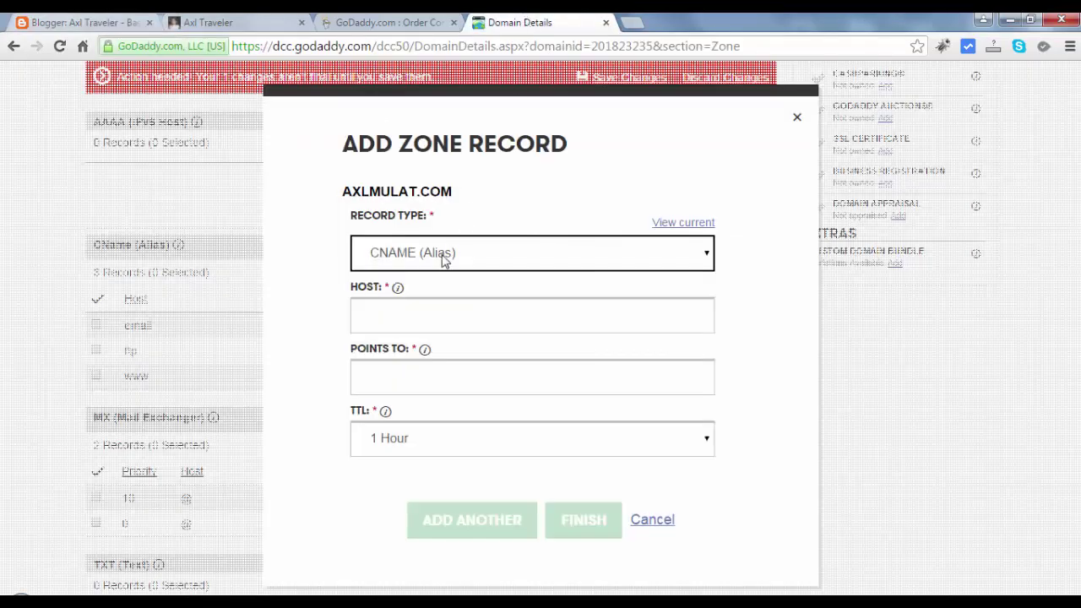
{"action": "right_click", "coordinate": [399, 314]}
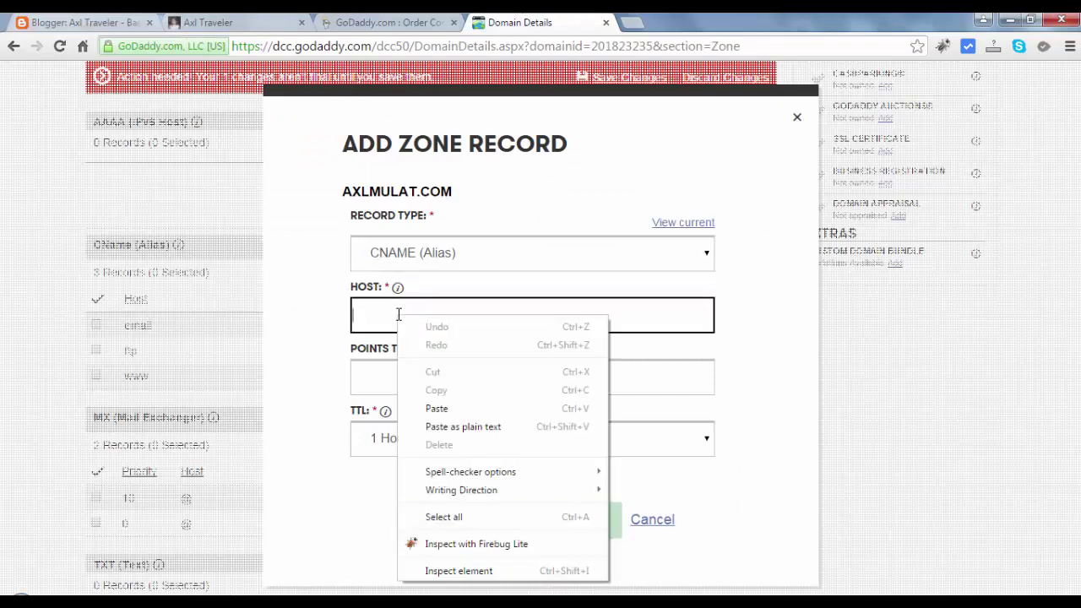
{"action": "left_click", "coordinate": [435, 407]}
Step: Switch to Blogger and copy the second CNAME's full googlehosted.com destination from the domain instructions
{"action": "left_click", "coordinate": [87, 23]}
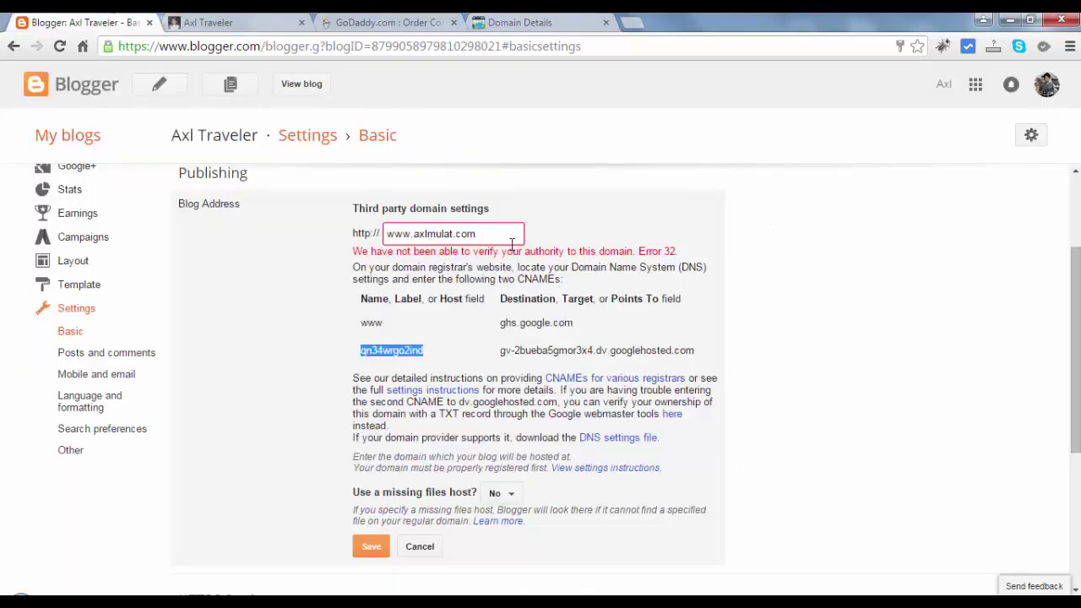
{"action": "double_click", "coordinate": [516, 351]}
{"action": "left_click_drag", "start_coordinate": [504, 351], "coordinate": [699, 355]}
{"action": "right_click", "coordinate": [679, 355]}
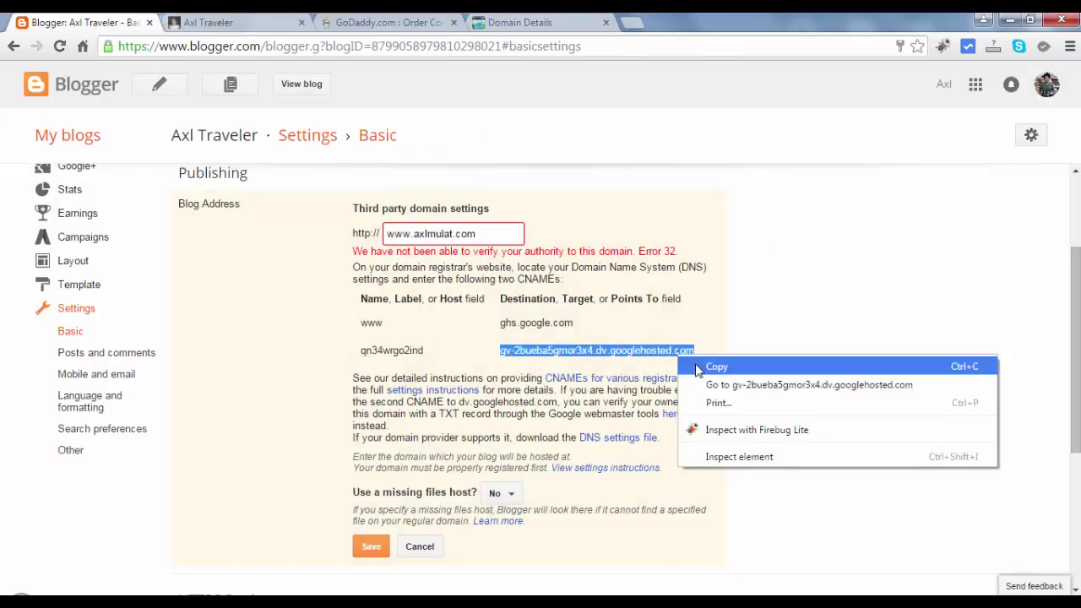
{"action": "left_click", "coordinate": [709, 367]}
Step: Add the new CNAME record in GoDaddy with the copied googlehosted.com destination and save the zone file changes
{"action": "left_click", "coordinate": [518, 26]}
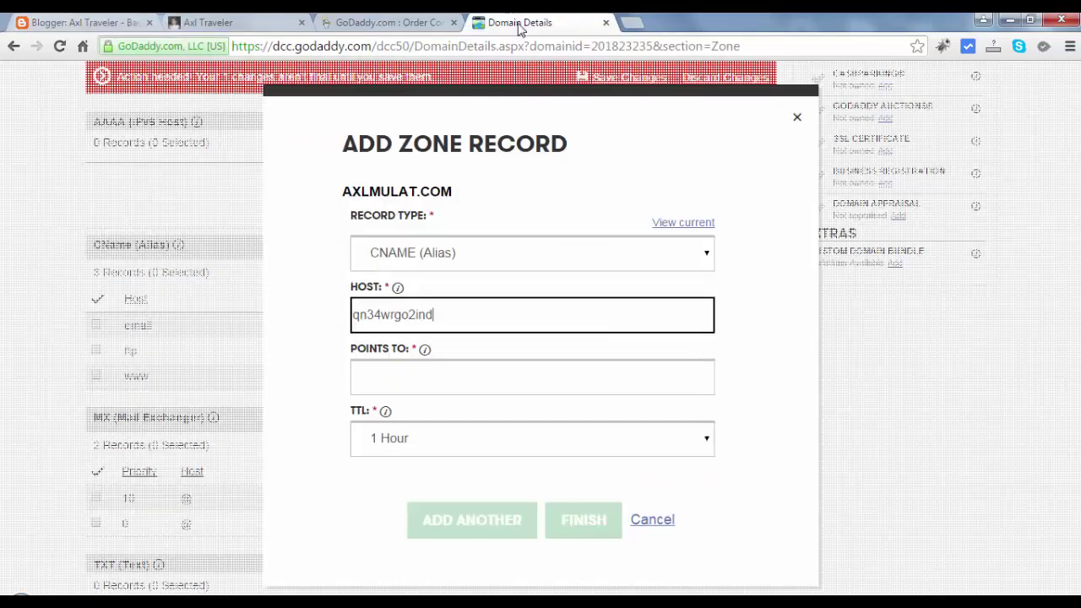
{"action": "left_click", "coordinate": [407, 380]}
{"action": "right_click", "coordinate": [408, 380]}
{"action": "left_click", "coordinate": [449, 211]}
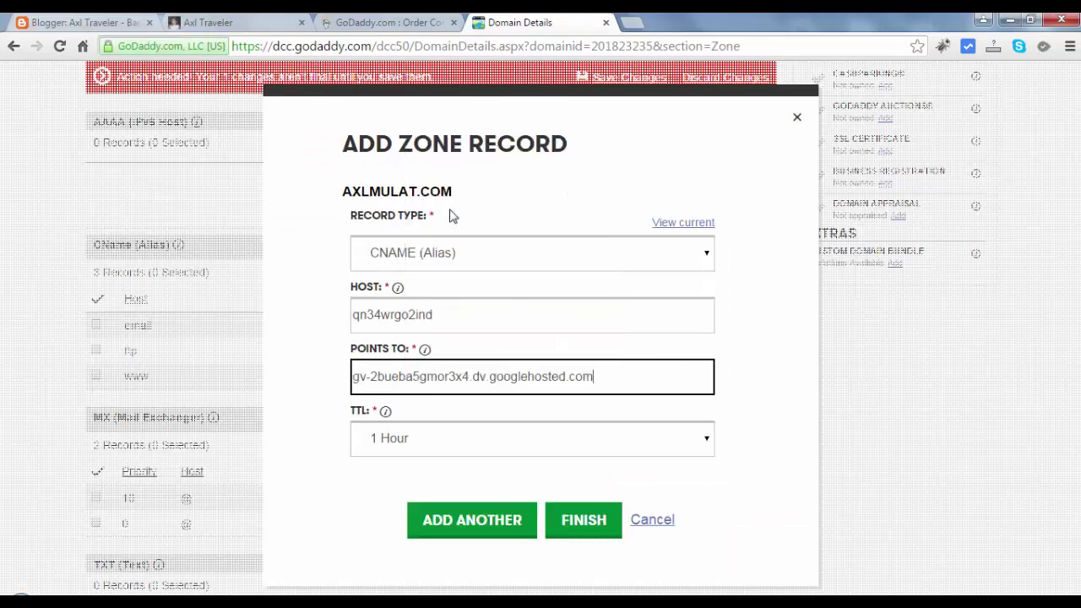
{"action": "left_click", "coordinate": [586, 517]}
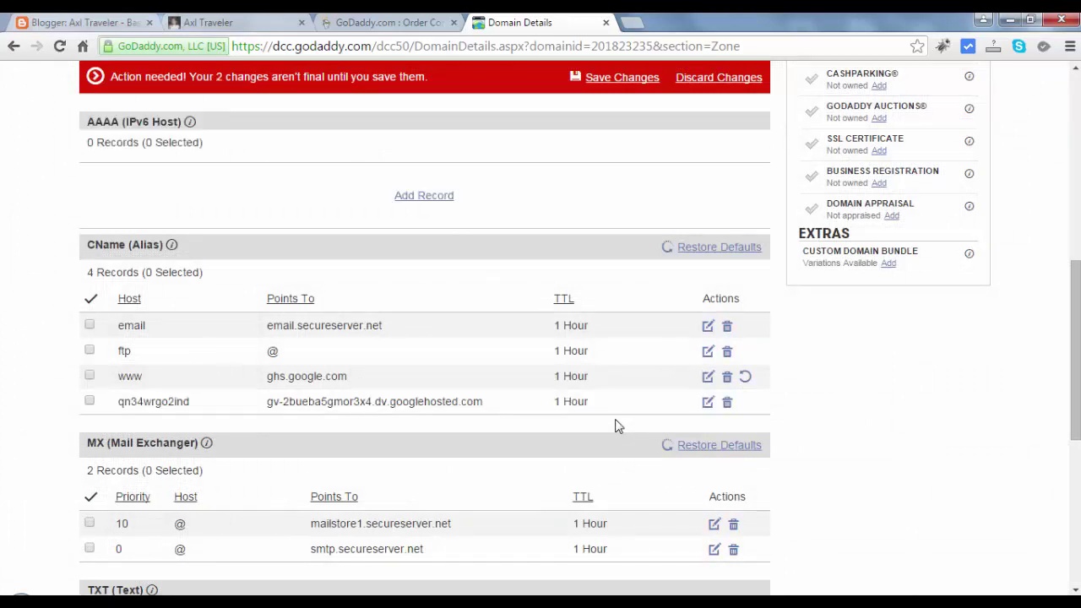
{"action": "left_click", "coordinate": [621, 80]}
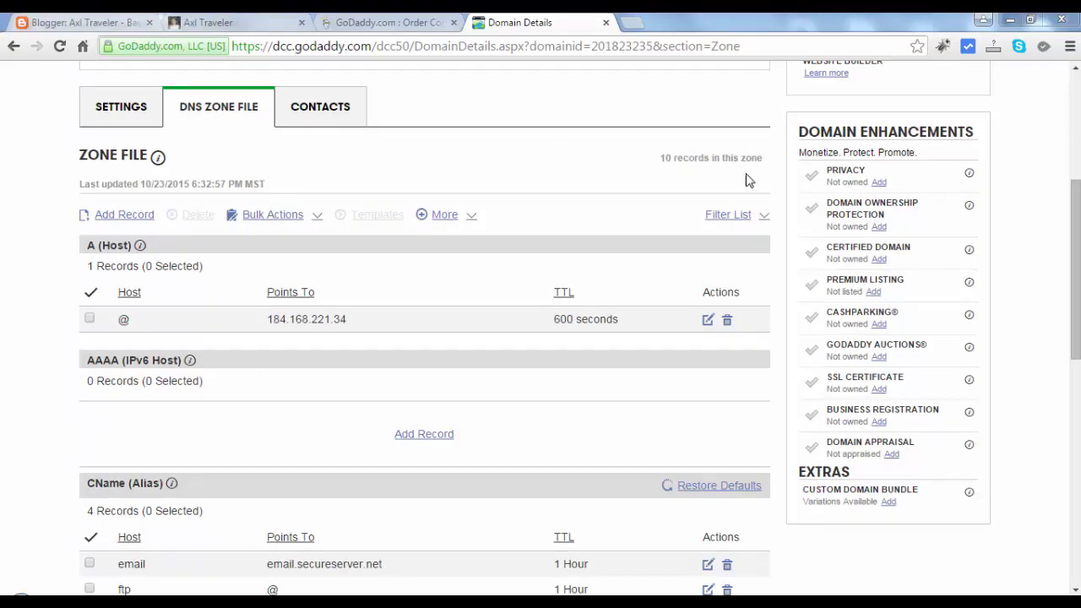
{"action": "left_click", "coordinate": [97, 25]}
{"action": "scroll", "coordinate": [838, 309], "scroll_direction": "down", "scroll_amount": 2}
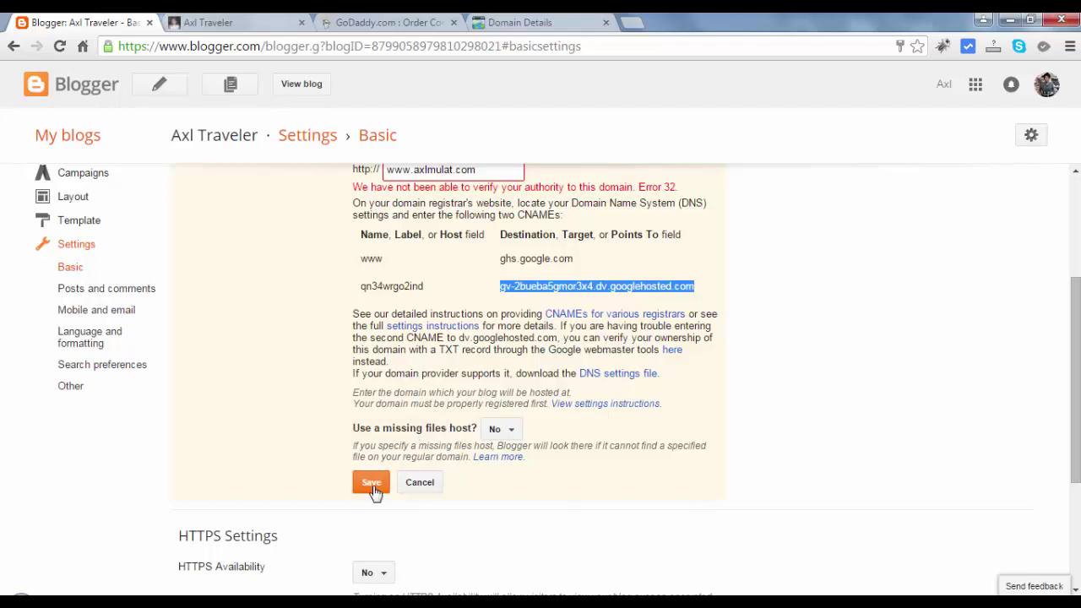
{"action": "left_click", "coordinate": [372, 488]}
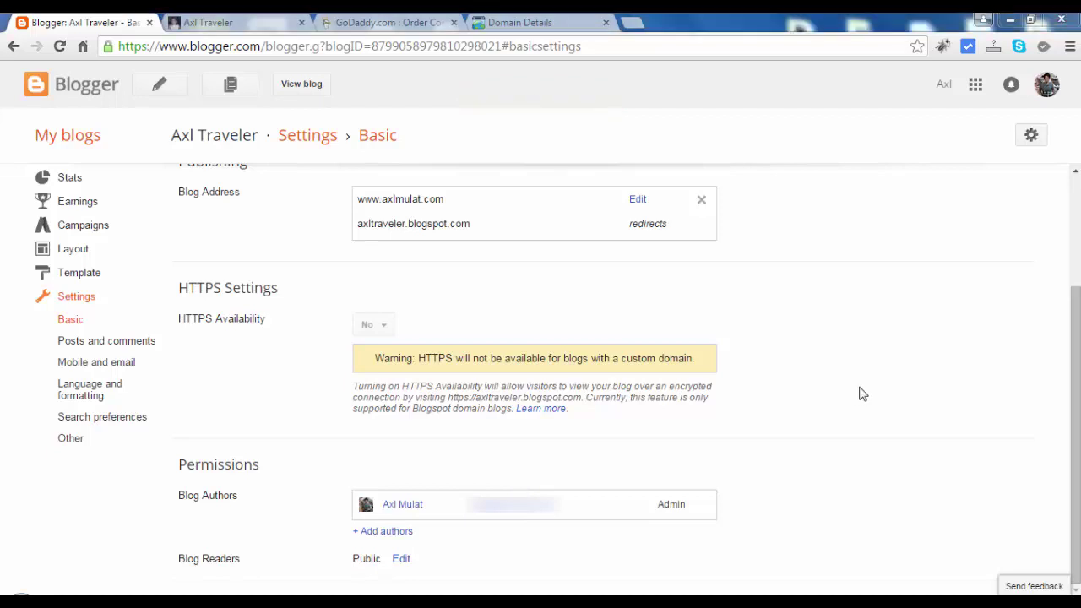
{"action": "left_click", "coordinate": [637, 203]}
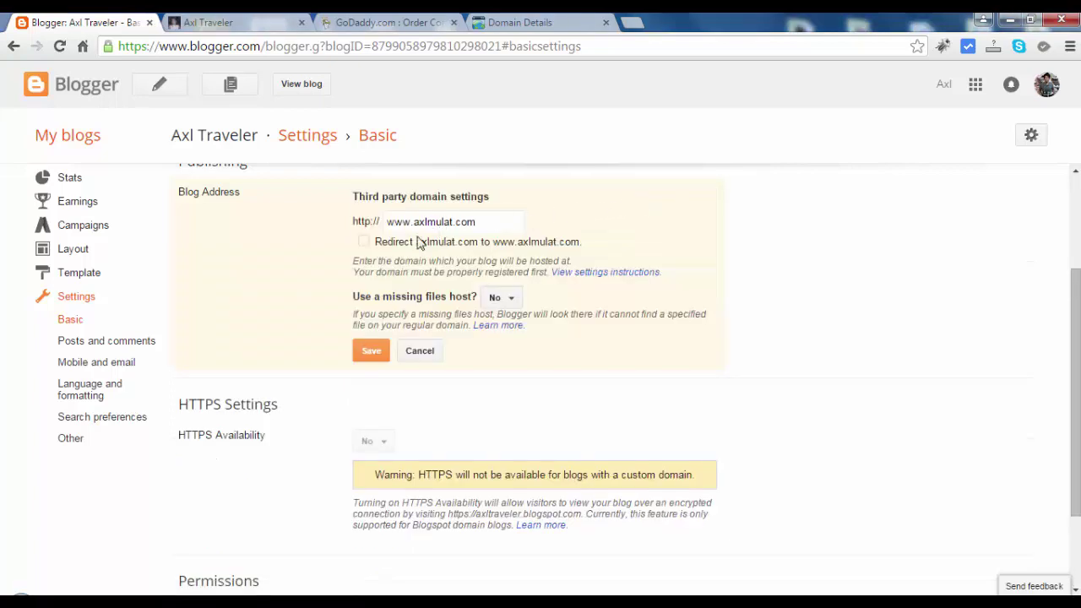
{"action": "left_click", "coordinate": [364, 242]}
{"action": "left_click", "coordinate": [387, 361]}
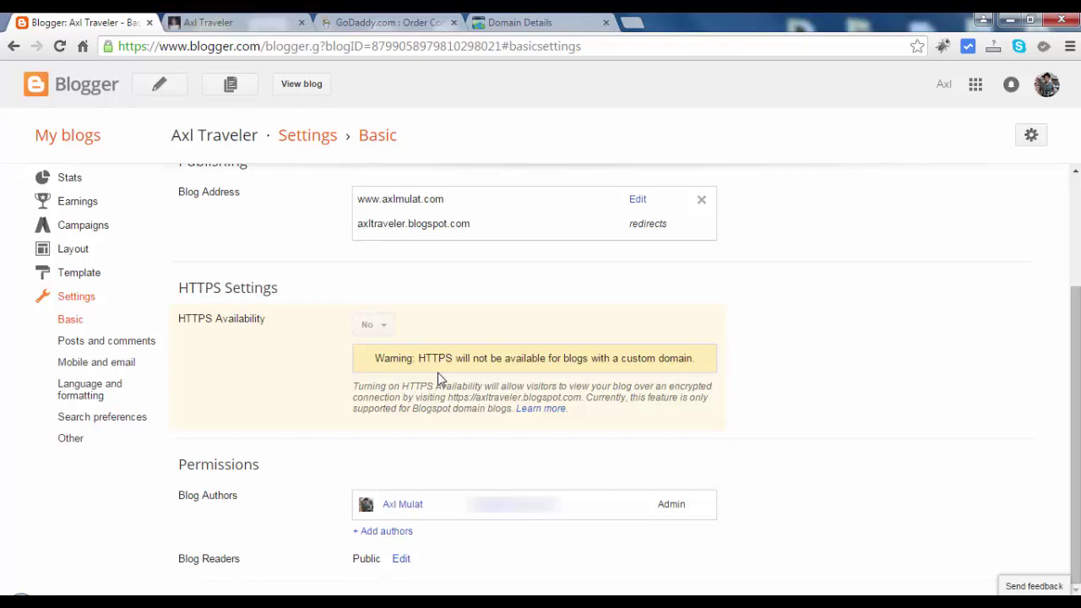
Step: Reload the open axltraveler.blogspot.com blog page to check that it redirects to the custom domain
{"action": "scroll", "coordinate": [1076, 406], "scroll_direction": "up", "scroll_amount": 1}
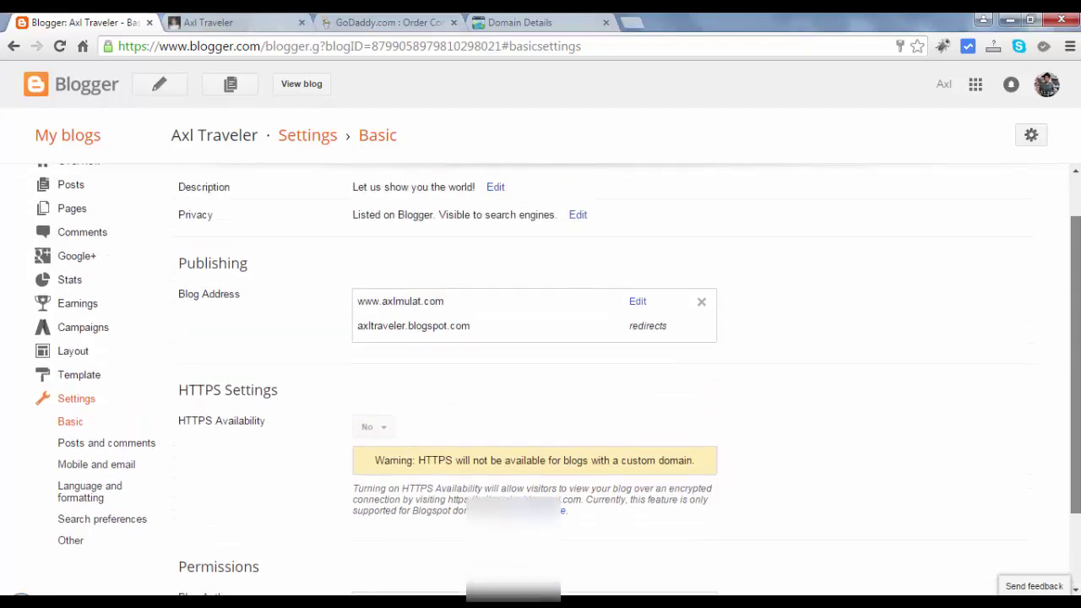
{"action": "scroll", "coordinate": [1072, 338], "scroll_direction": "up", "scroll_amount": 1}
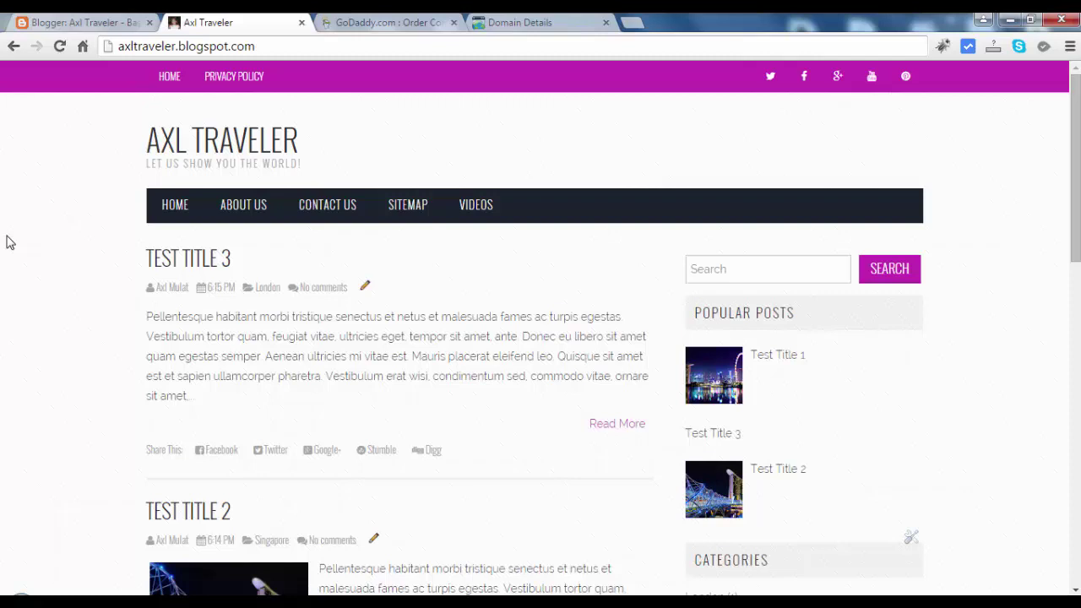
{"action": "key", "text": "F5"}
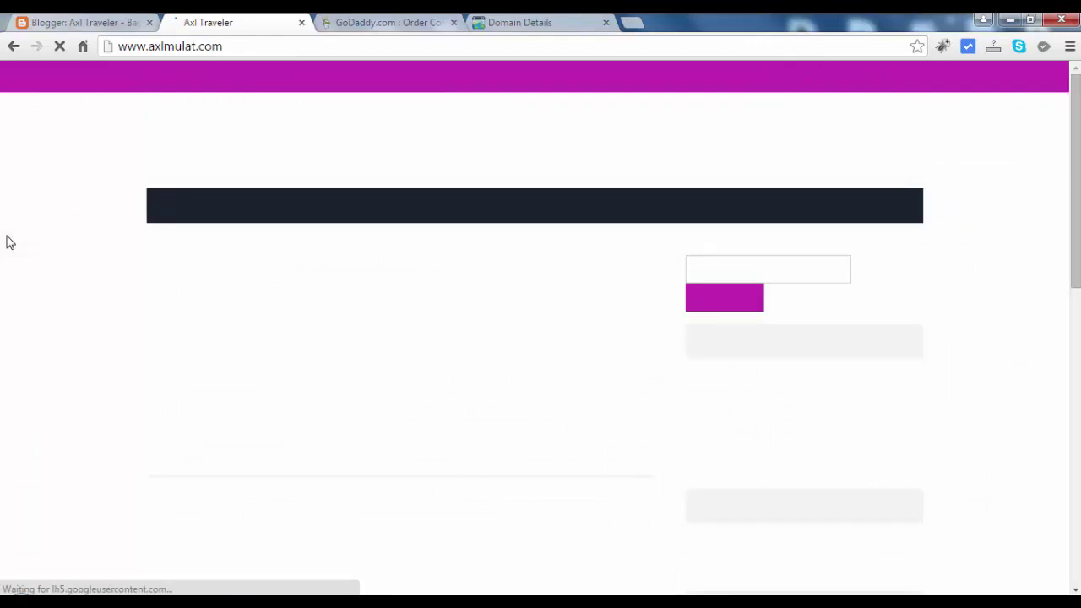